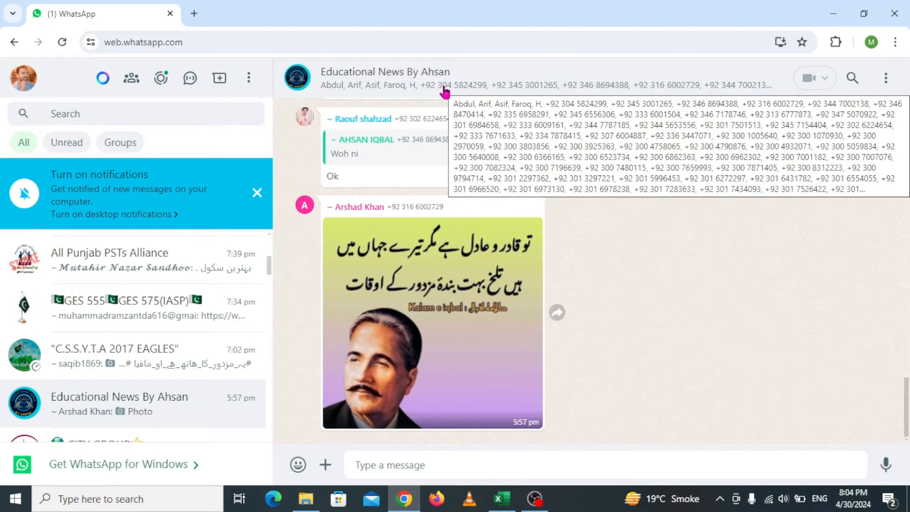
Inspect the member list under the Educational News By Ahsan group name and widen the developer tools pane.
right_click(445, 92)
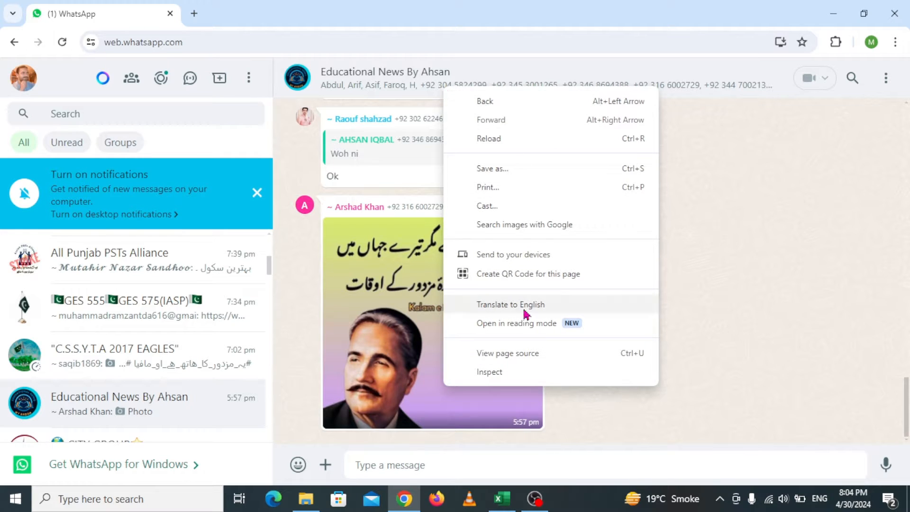
left_click(490, 372)
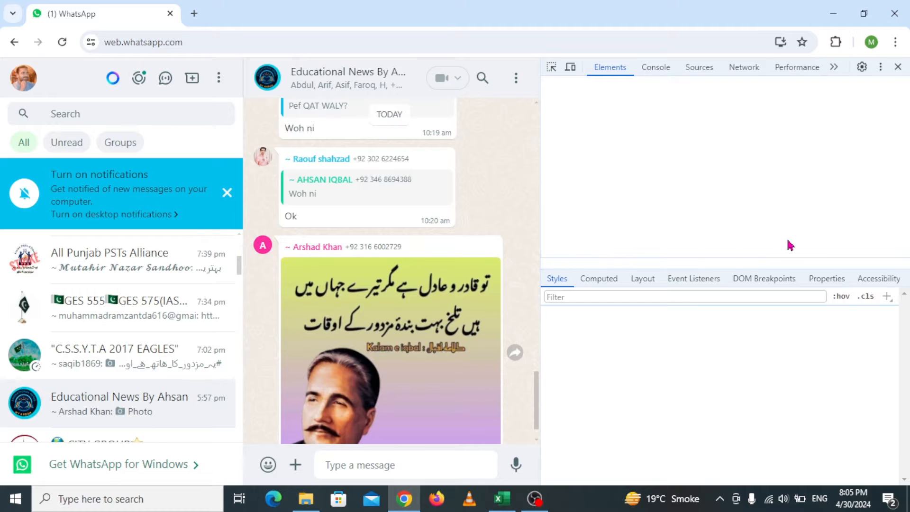
left_click_drag(539, 267, 396, 264)
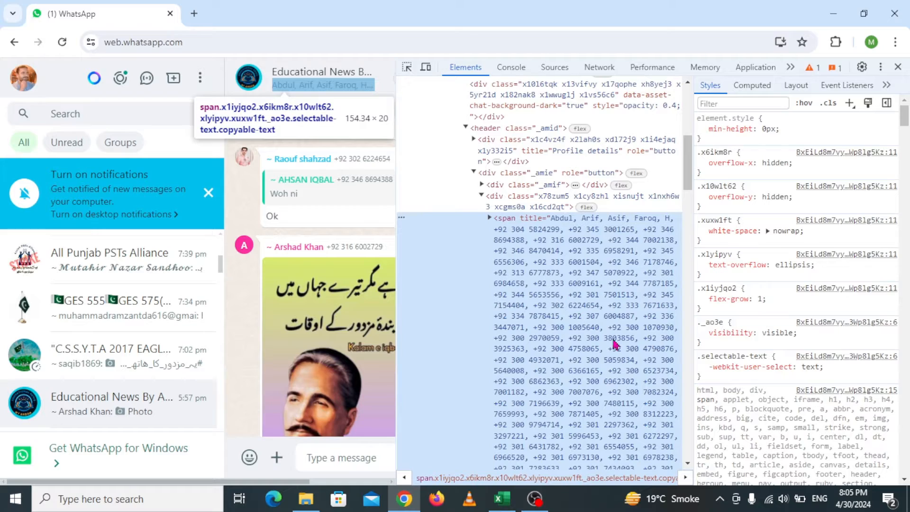
left_click_drag(688, 187, 702, 163)
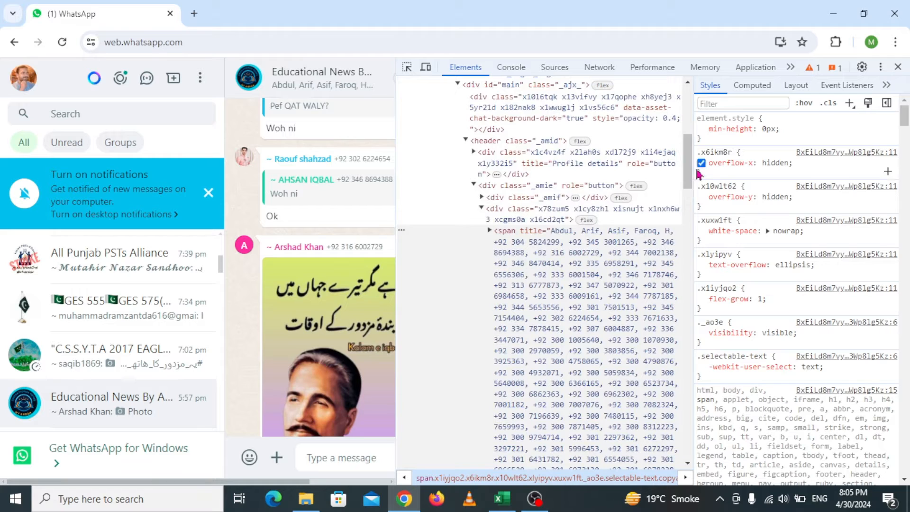
Copy the span element whose title holds the group members' phone numbers.
right_click(598, 298)
scroll(654, 161, "down", 1)
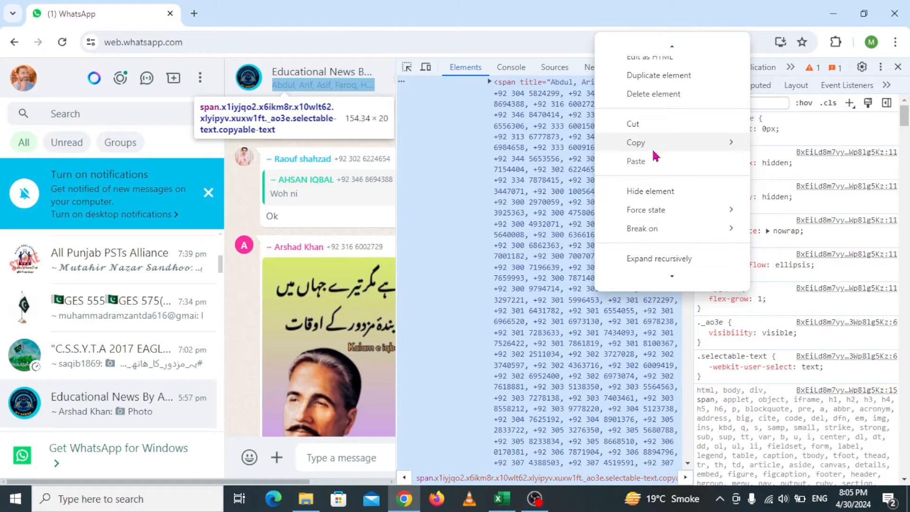
mouse_move(655, 148)
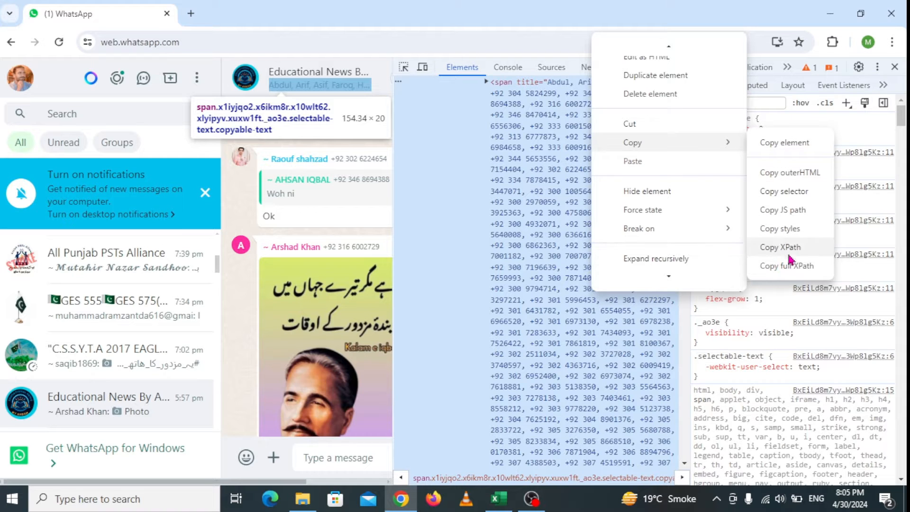
left_click(796, 150)
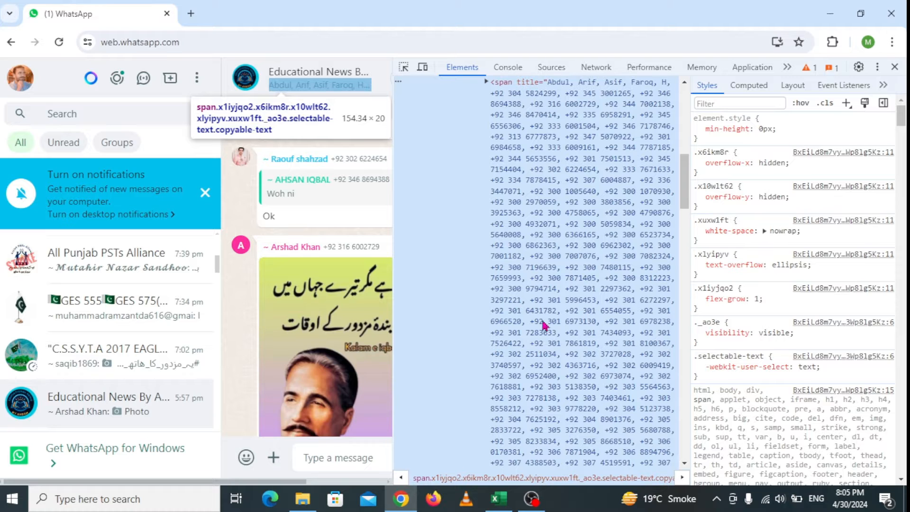
Open Notepad in a maximized window and paste the copied element into the blank document.
left_click(188, 506)
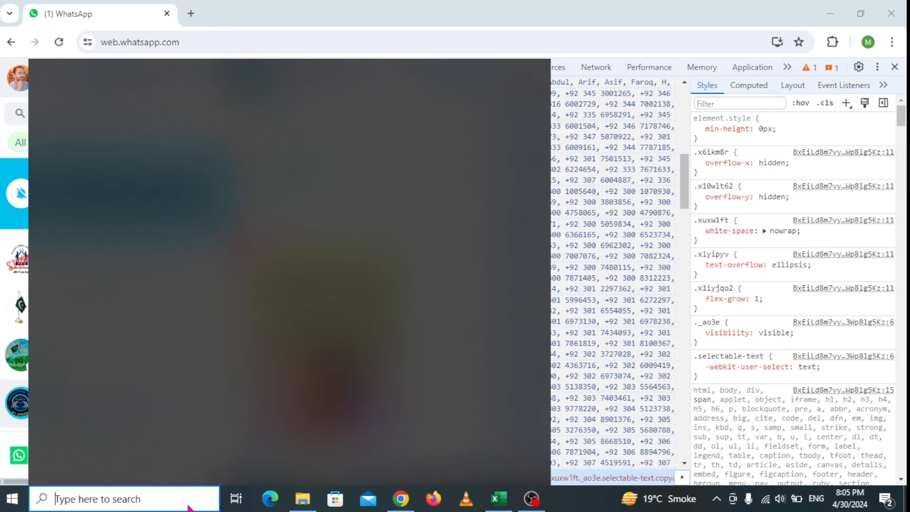
type("note")
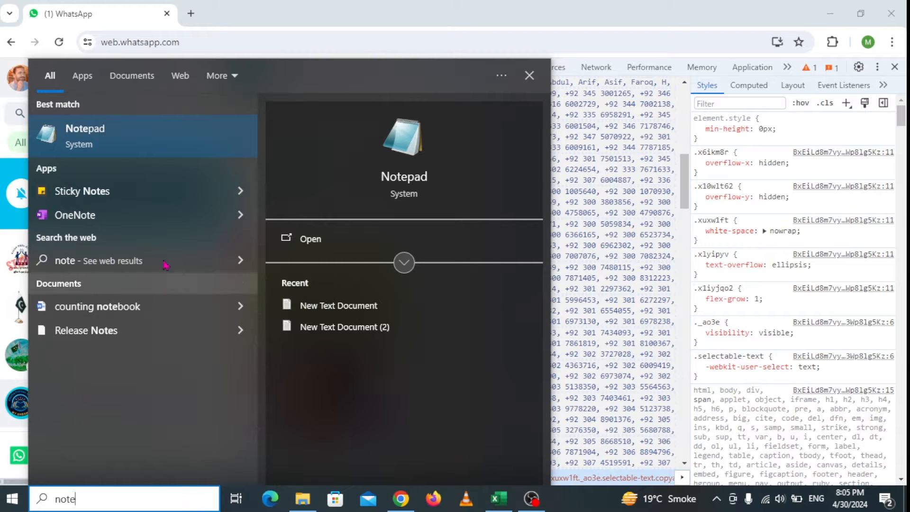
left_click(140, 145)
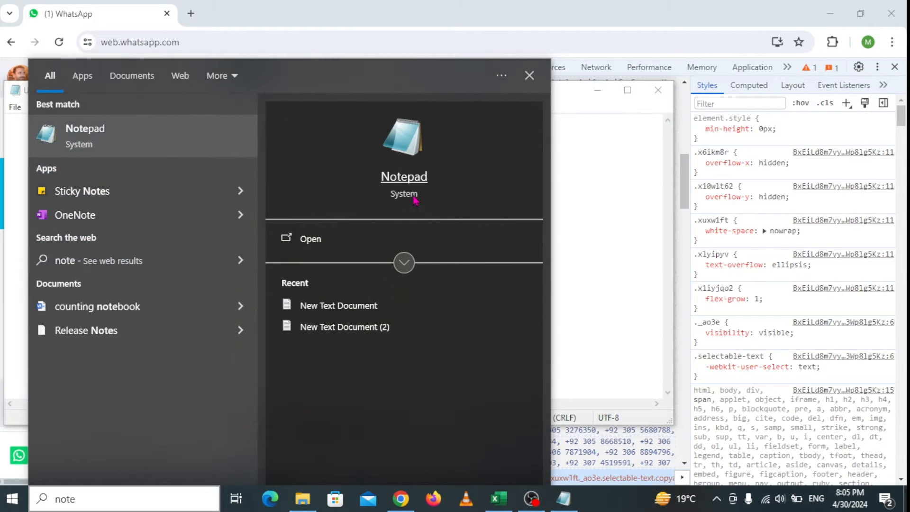
left_click(536, 82)
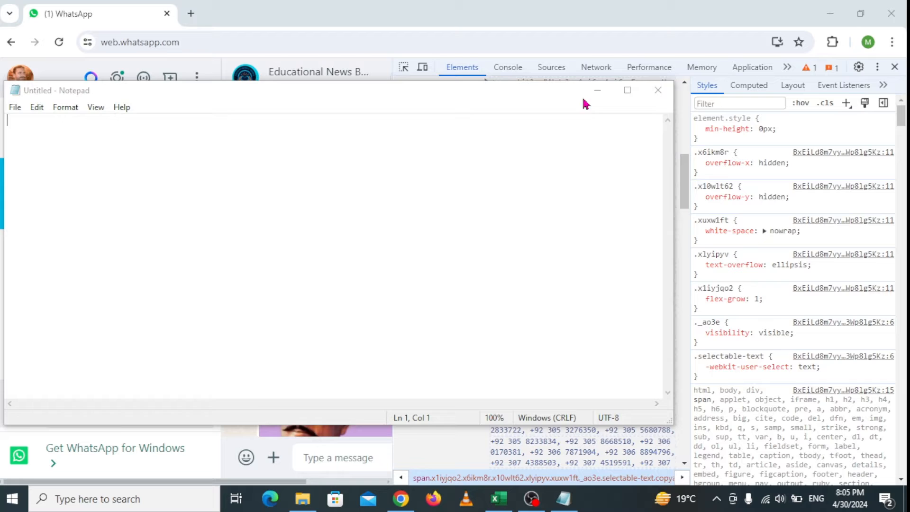
left_click(628, 90)
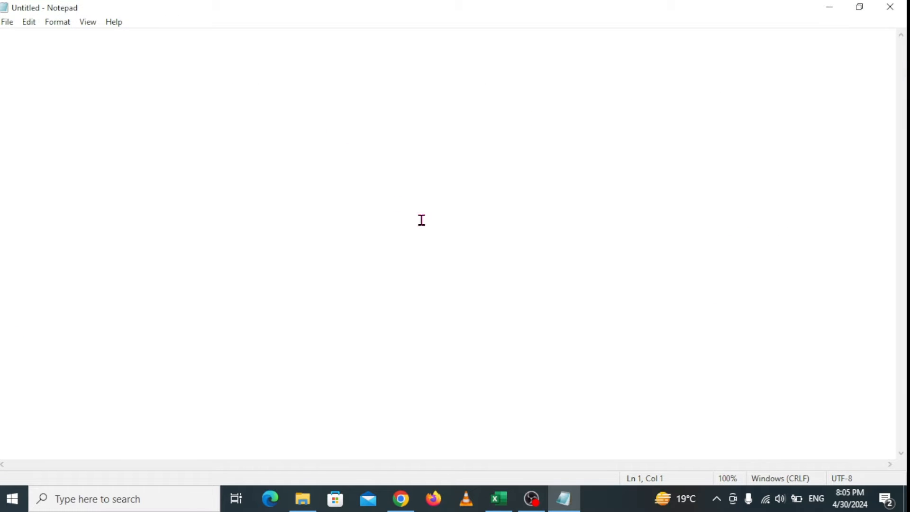
key("ctrl+v")
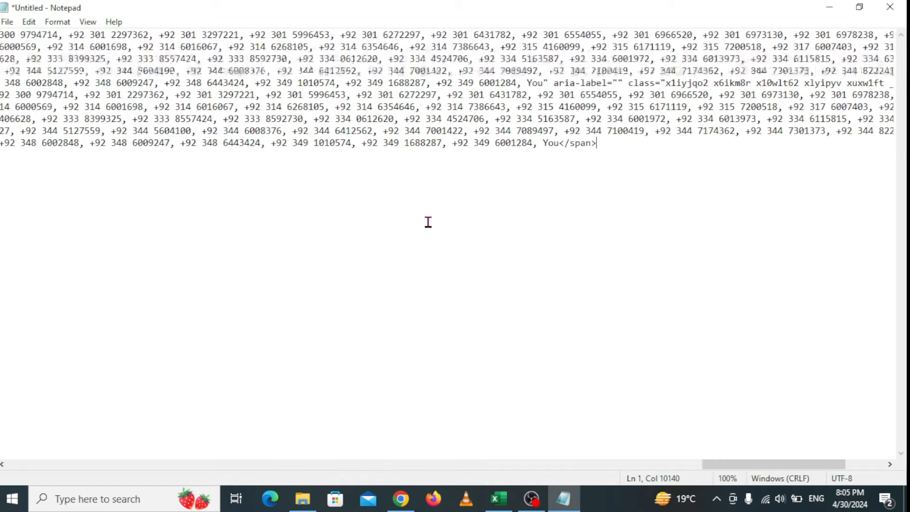
Delete the opening span title code and the contact names before the first phone number.
left_click_drag(767, 468, 49, 453)
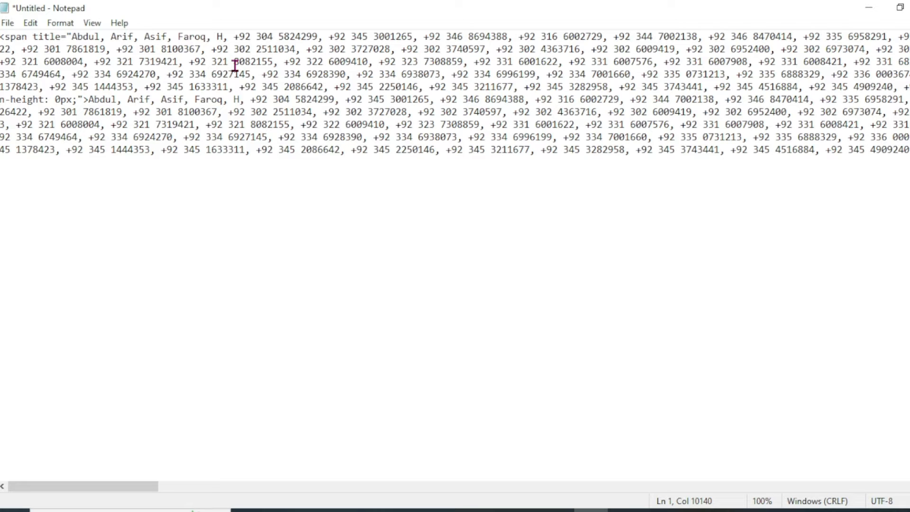
left_click_drag(235, 37, 1, 36)
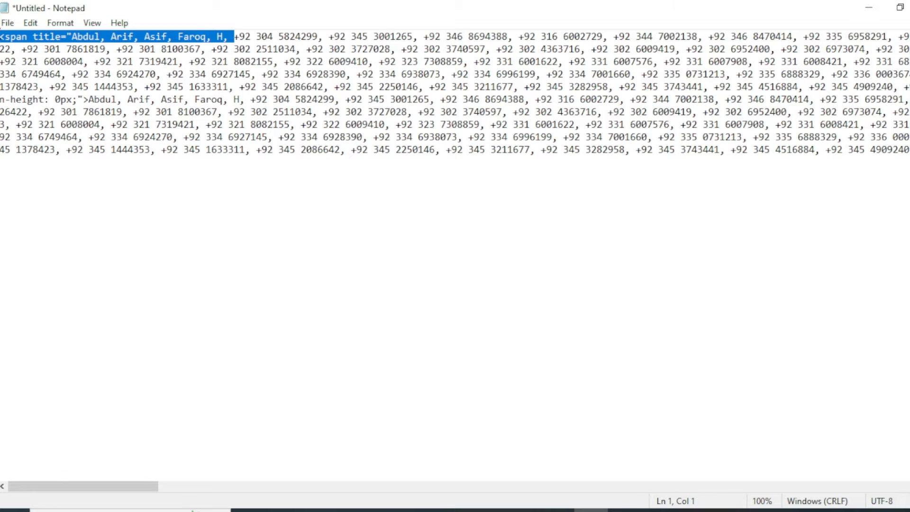
key("Delete")
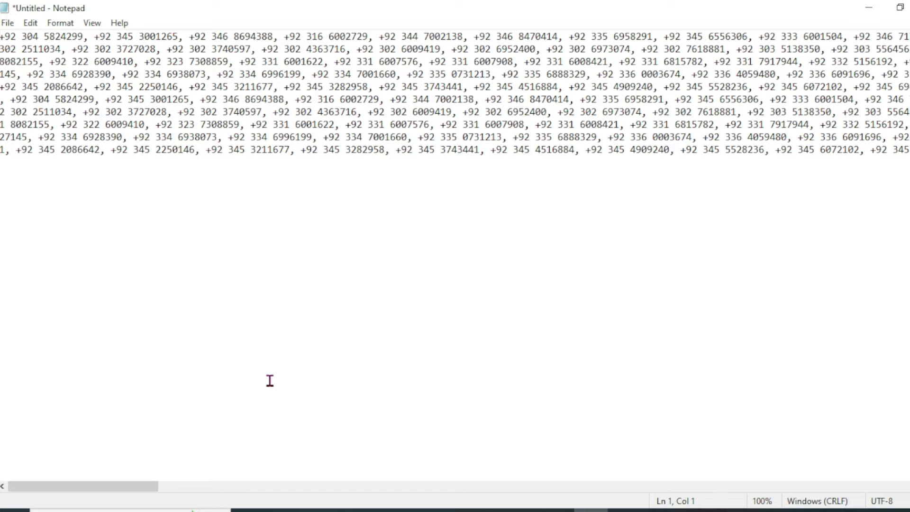
Delete everything after the first list's last comma, from "You" and the attribute code through the duplicate number list and closing span tag.
left_click_drag(114, 491, 834, 509)
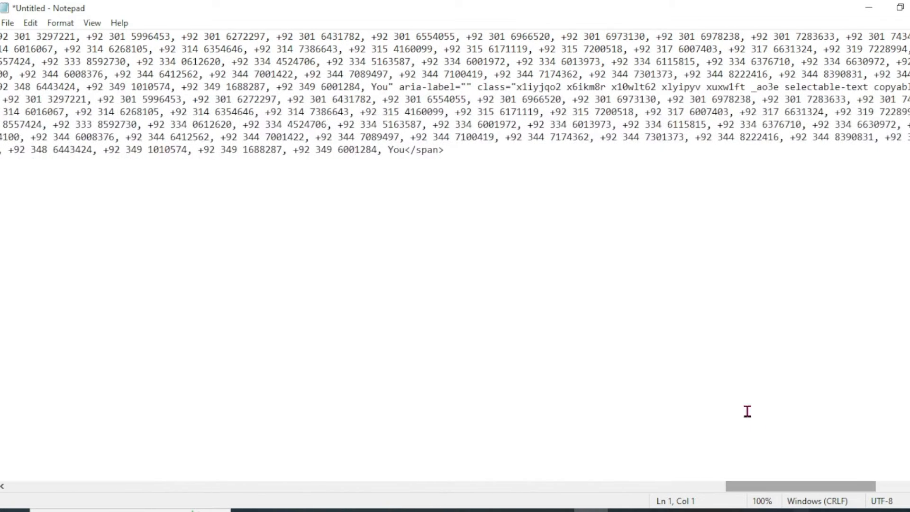
left_click_drag(374, 87, 759, 189)
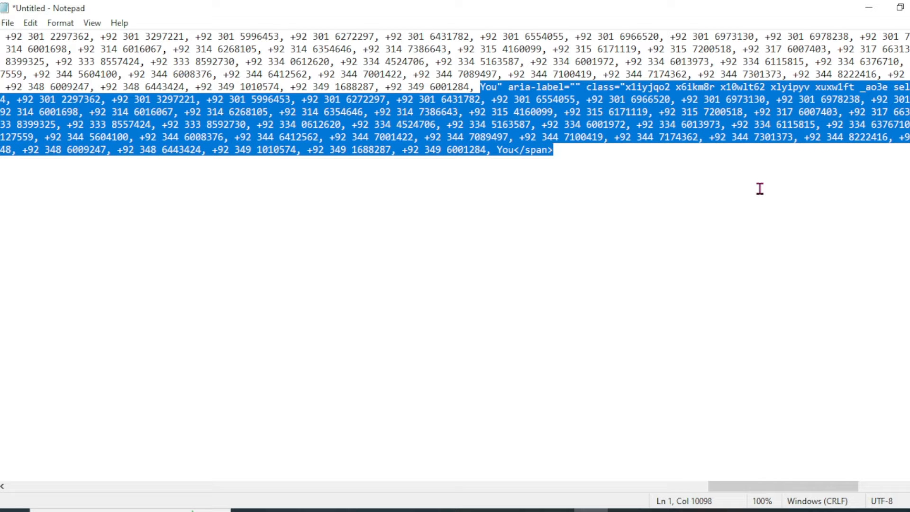
left_click_drag(812, 487, 63, 459)
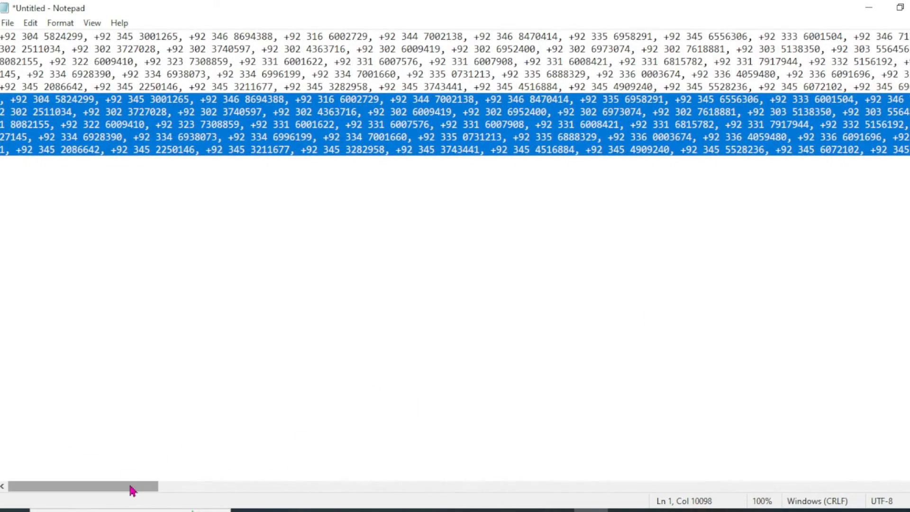
left_click_drag(130, 488, 273, 493)
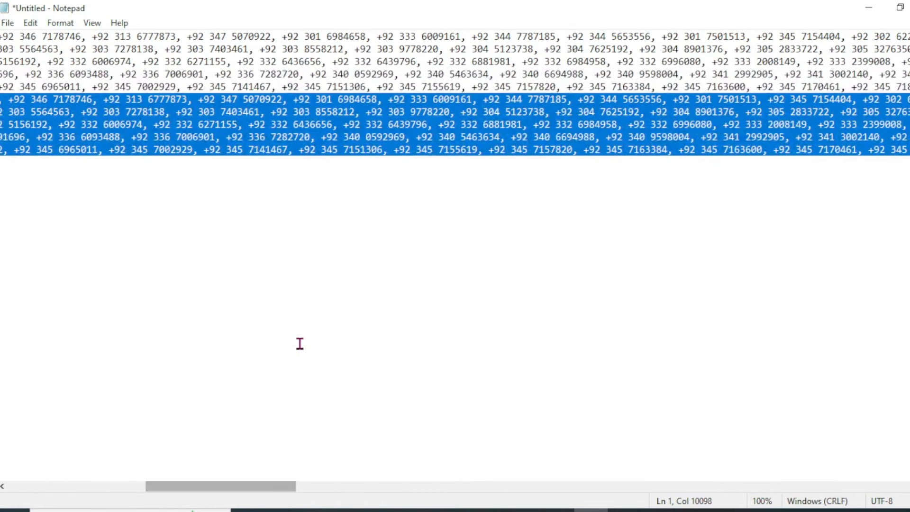
key("BackSpace")
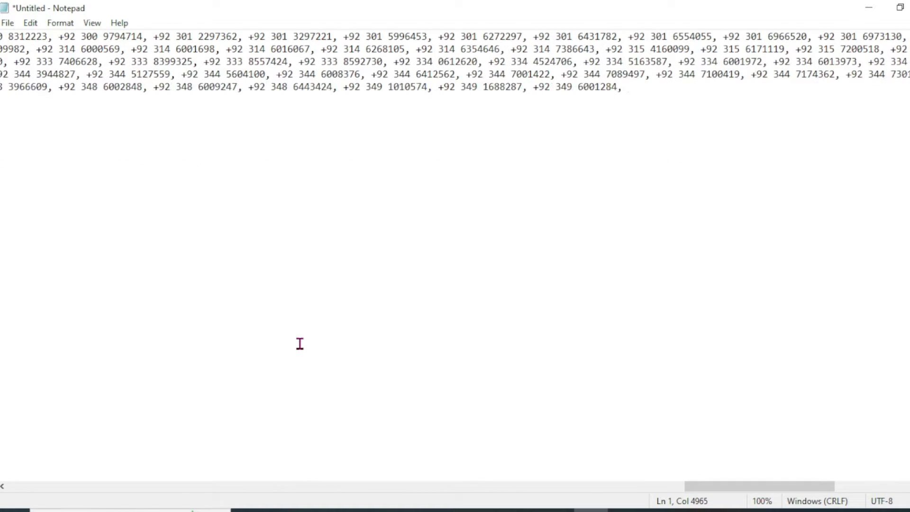
key("BackSpace")
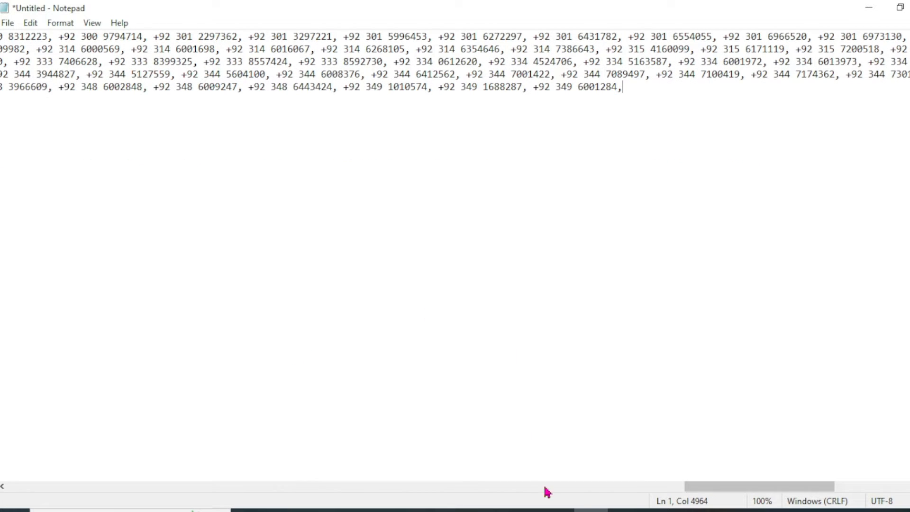
Copy the whole cleaned number list and paste it into cell A1 of the whtsapp numbers workbook in Excel.
left_click_drag(691, 488, 2, 467)
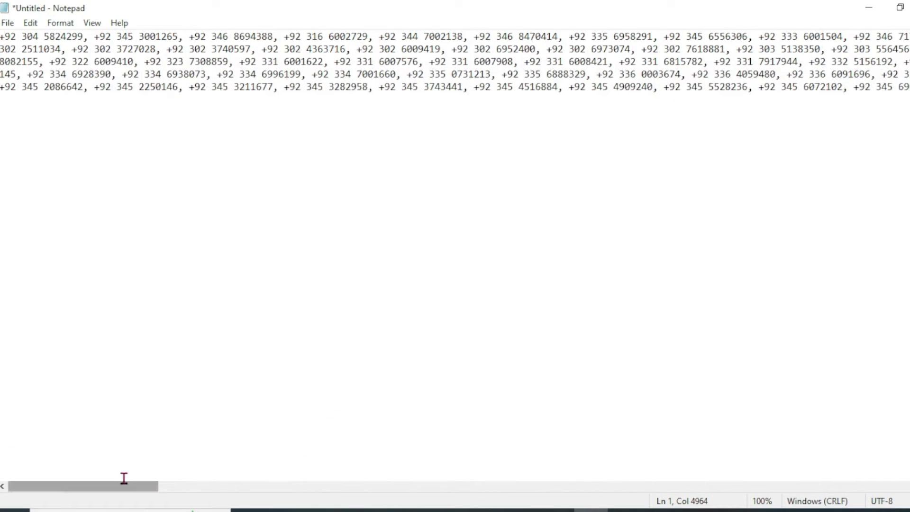
left_click_drag(130, 489, 81, 501)
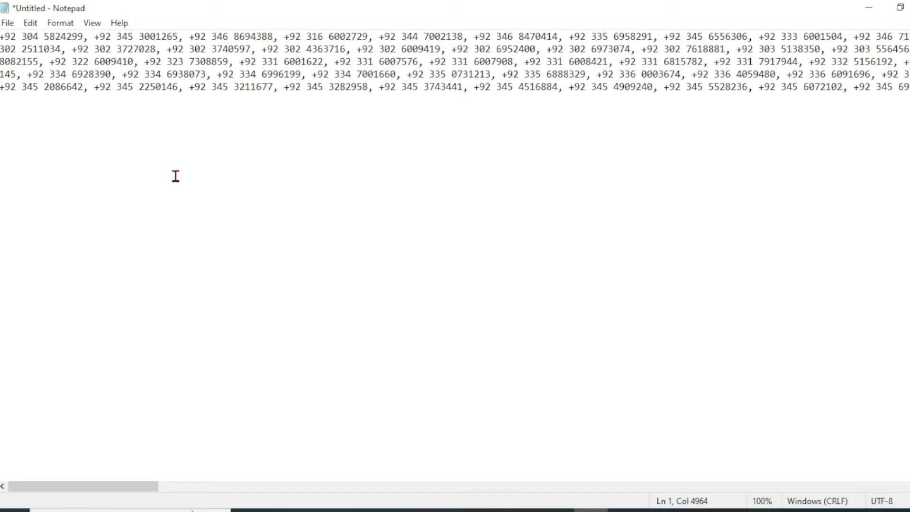
left_click(241, 61)
key("ctrl+a")
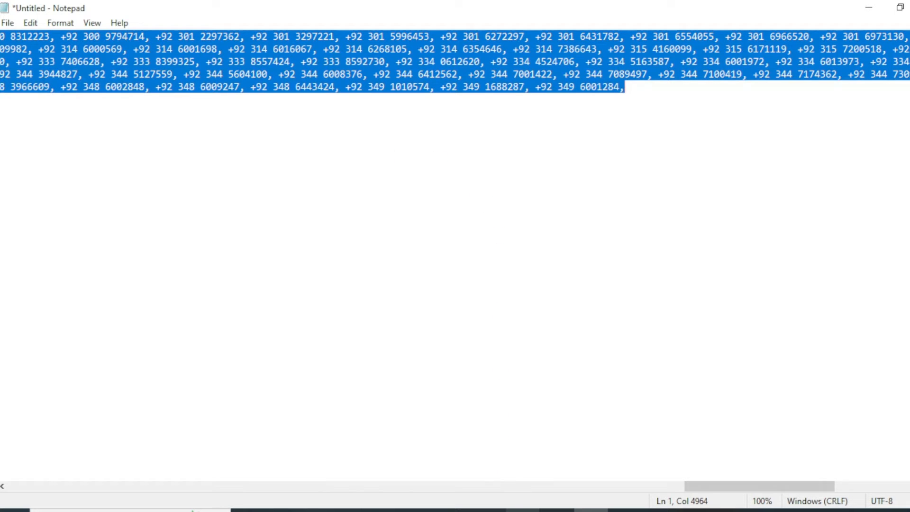
left_click(522, 511)
left_click(45, 166)
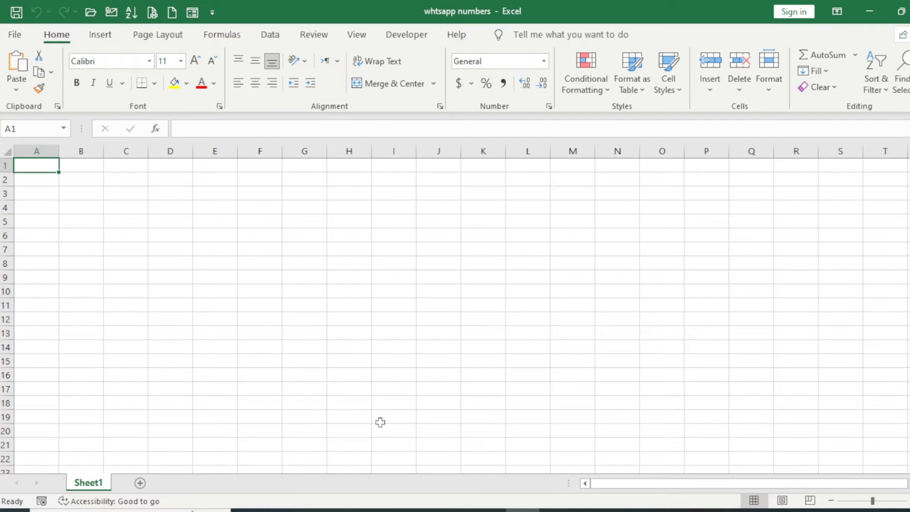
key("ctrl+v")
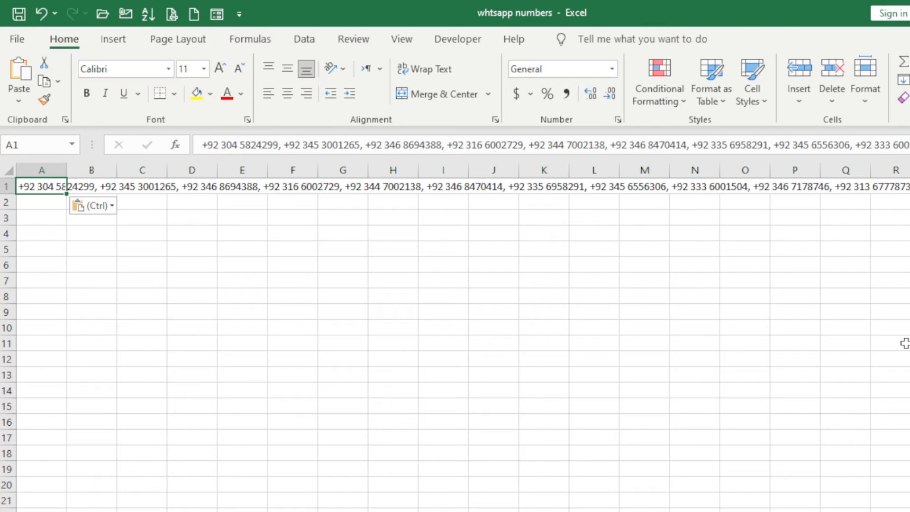
scroll(462, 332, "right", 1)
scroll(463, 331, "left", 1)
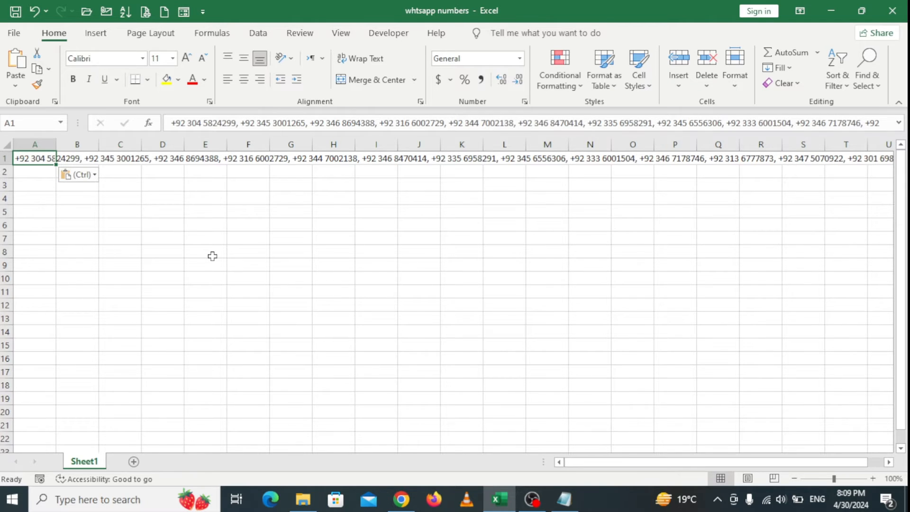
Open Word and create a blank document.
left_click(157, 503)
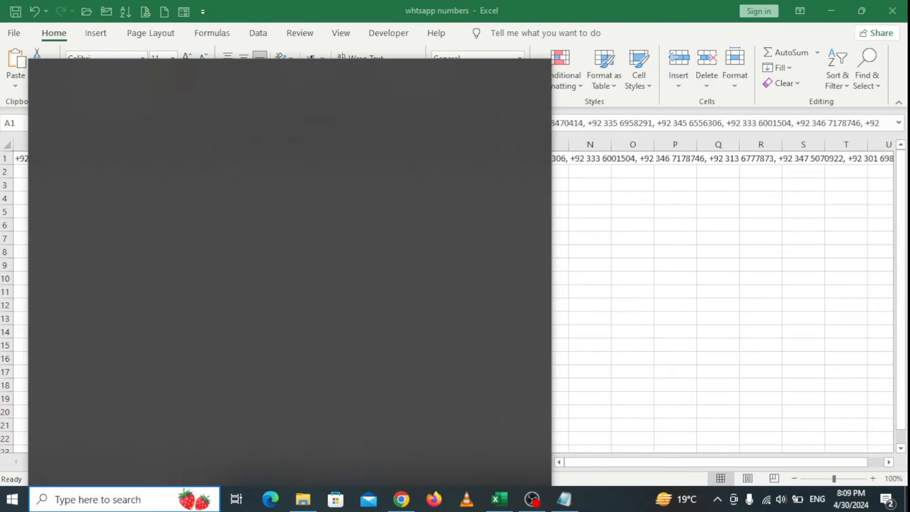
type("word")
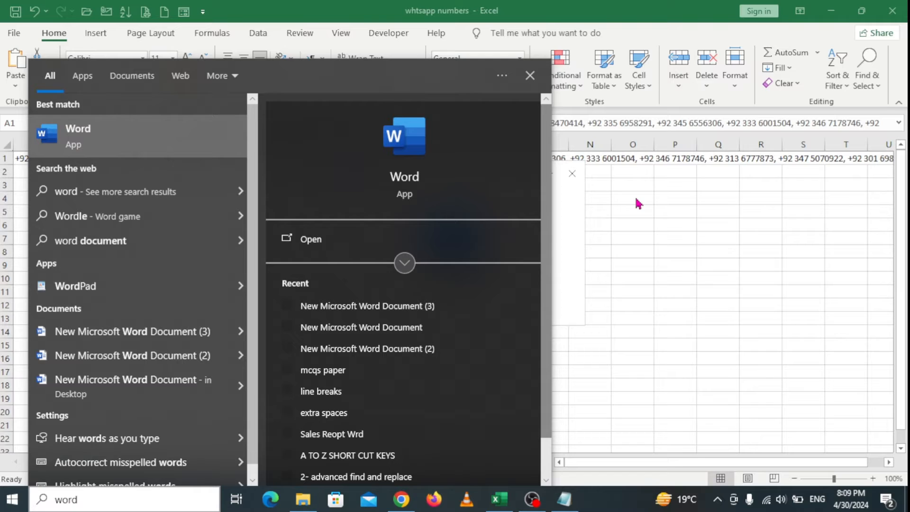
key("Return")
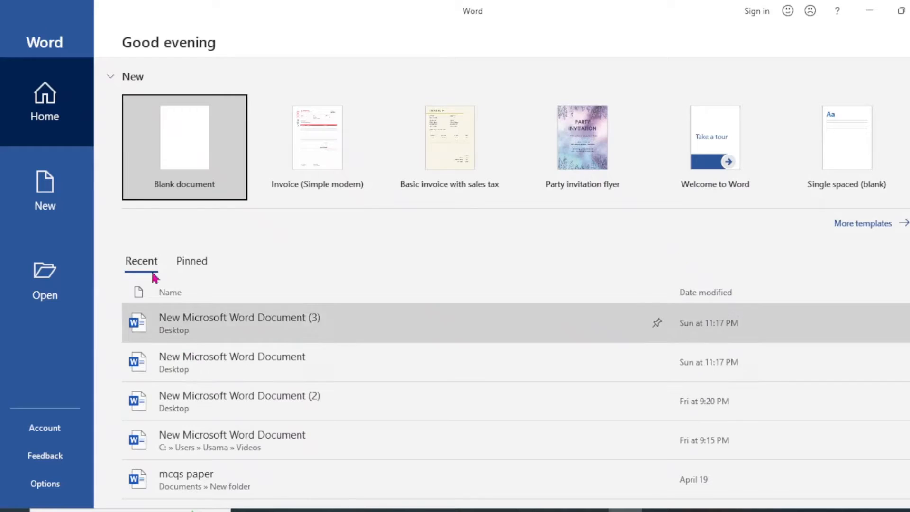
left_click(197, 191)
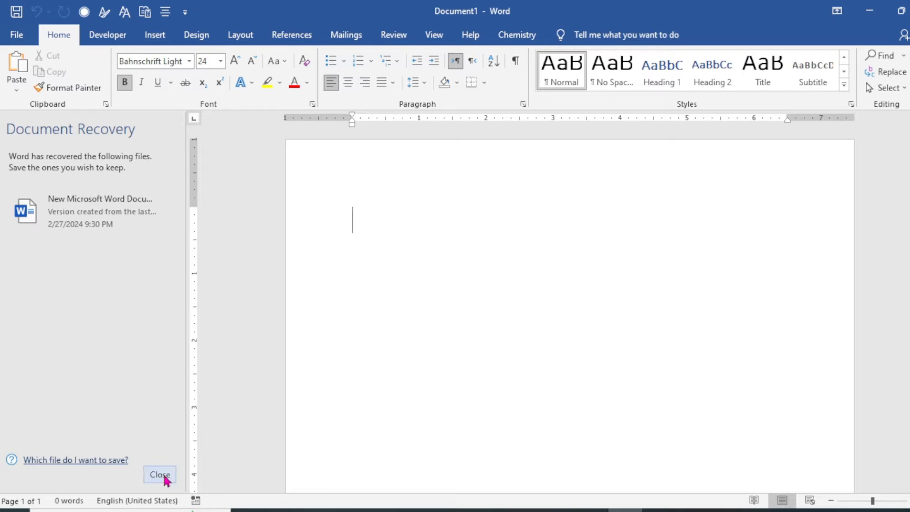
Close the Document Recovery pane, choosing to view the recovered files later.
left_click(160, 475)
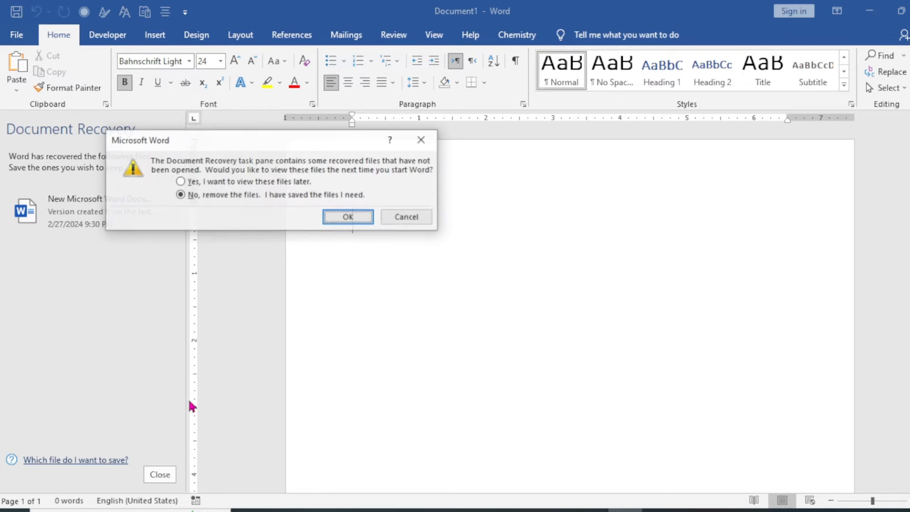
left_click(266, 182)
left_click(349, 217)
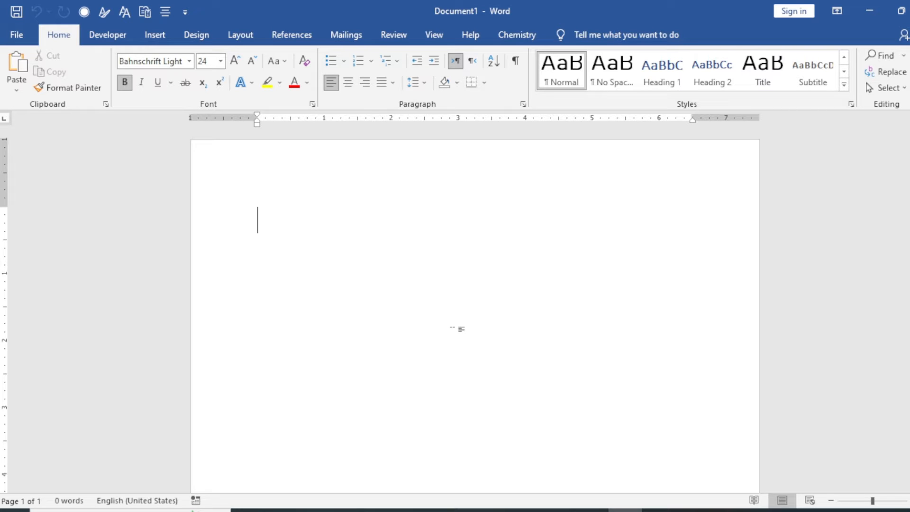
Switch from Notepad back to Word and paste the copied number list into the blank document.
left_click(586, 502)
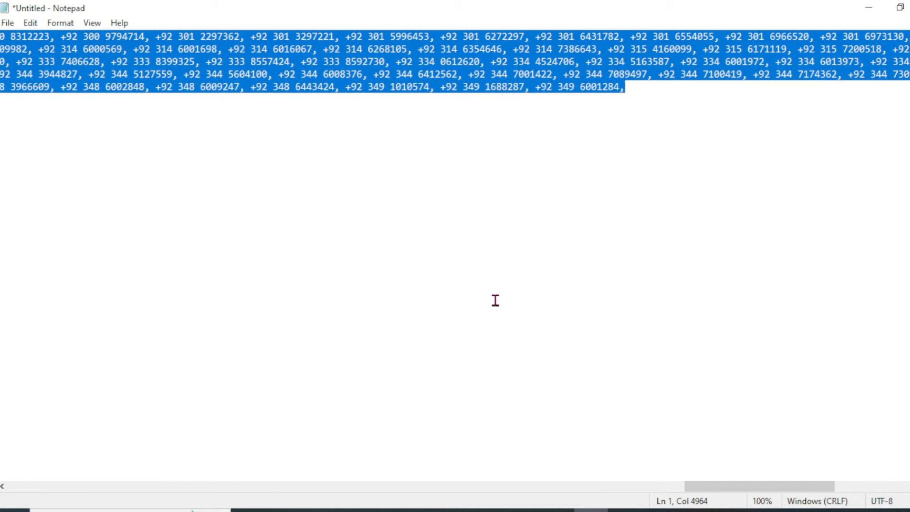
left_click(624, 510)
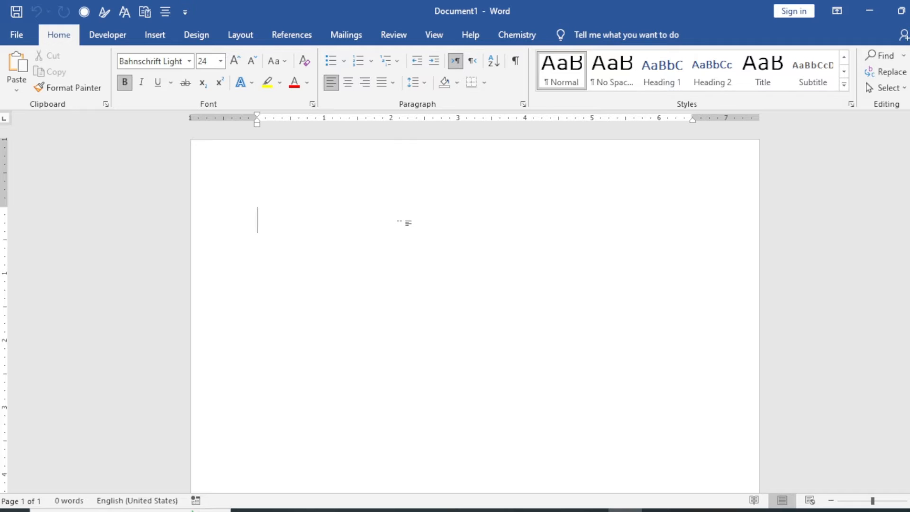
key("ctrl+v")
scroll(435, 266, "up", 3)
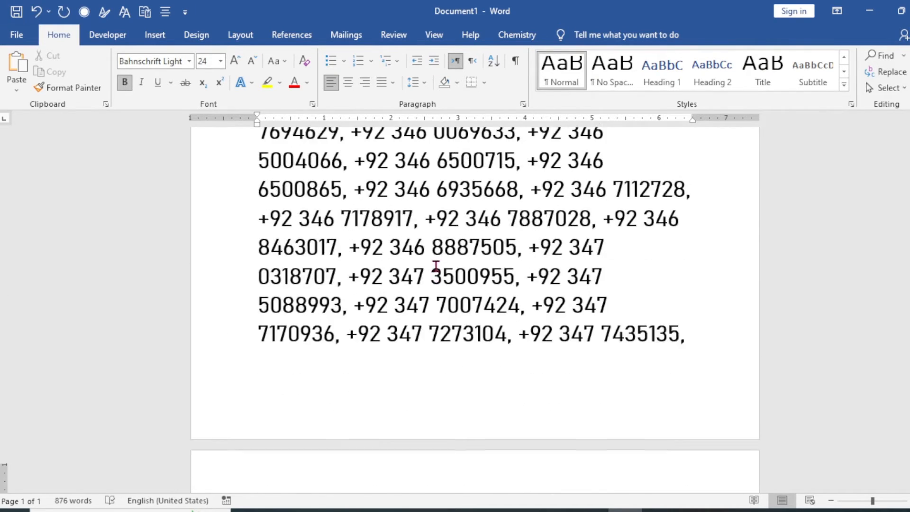
scroll(435, 267, "up", 20)
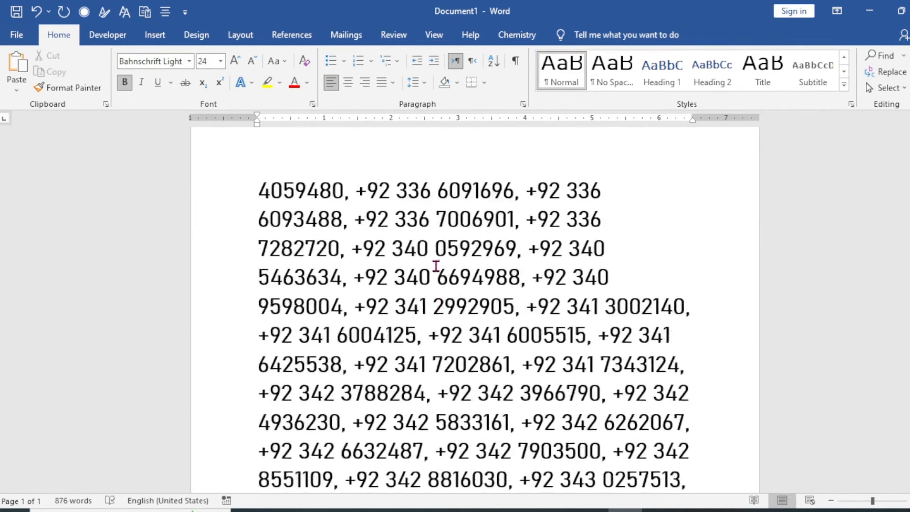
scroll(436, 266, "up", 20)
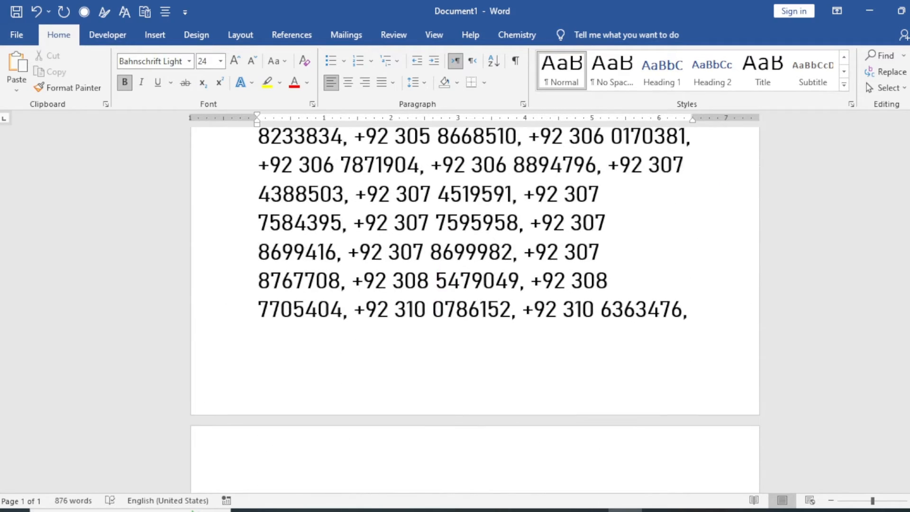
scroll(435, 266, "up", 15)
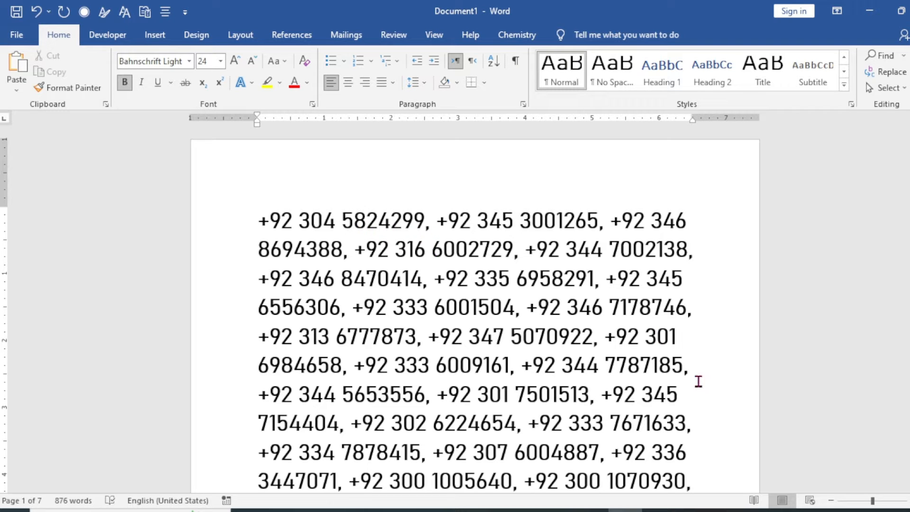
Replace every space in the Word document's number list with nothing, and close Find and Replace.
key("ctrl+a")
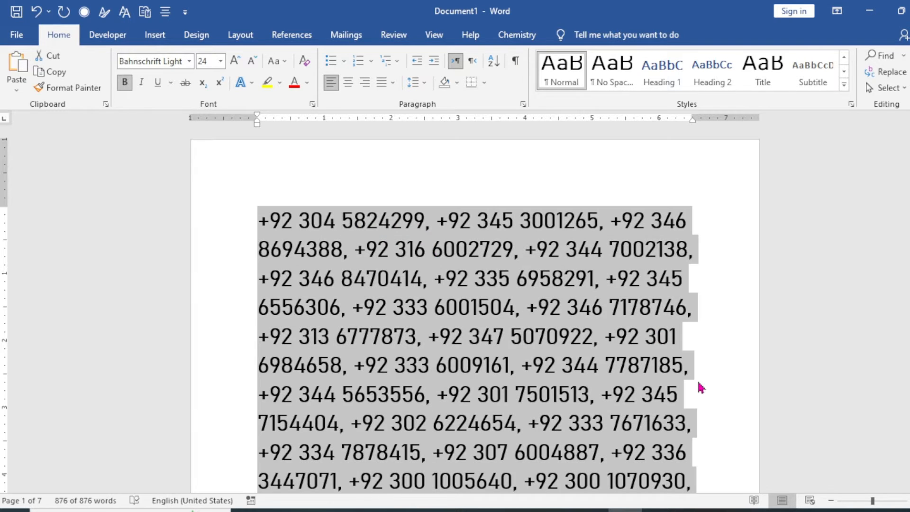
left_click(648, 299)
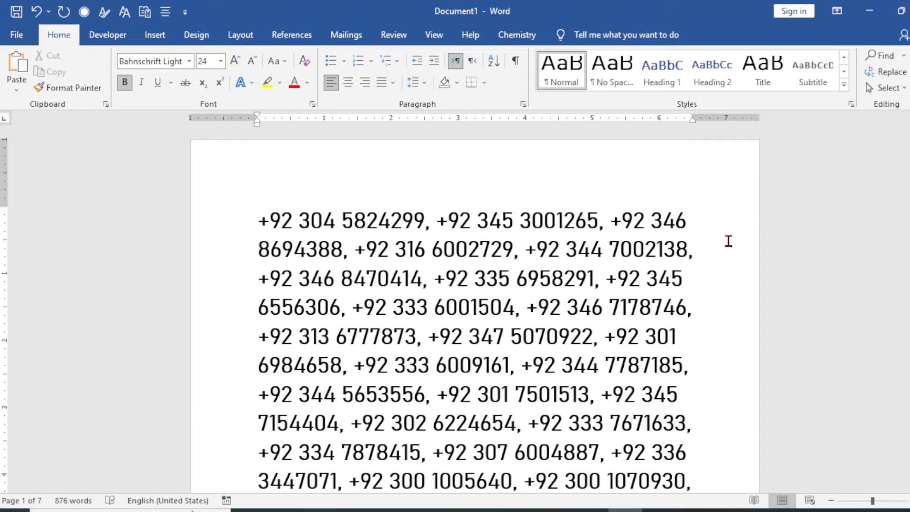
key("ctrl+h")
left_click_drag(639, 146, 508, 164)
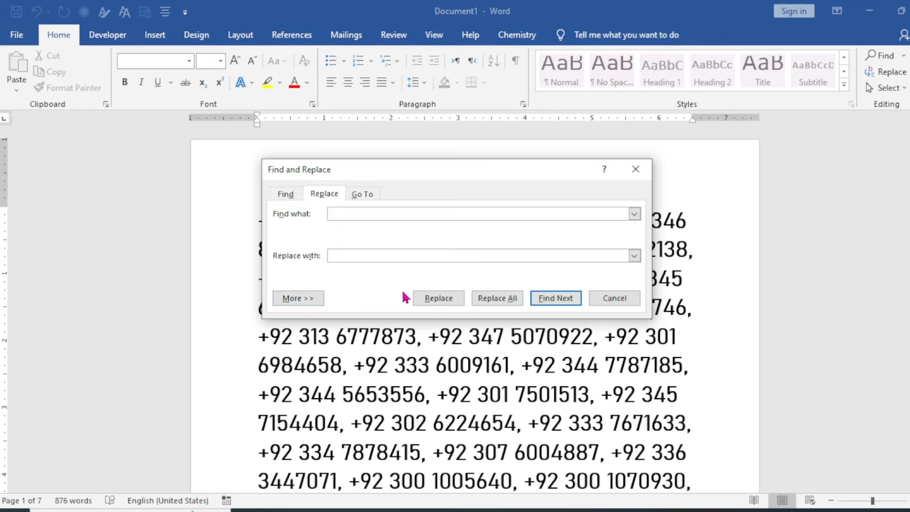
left_click(513, 305)
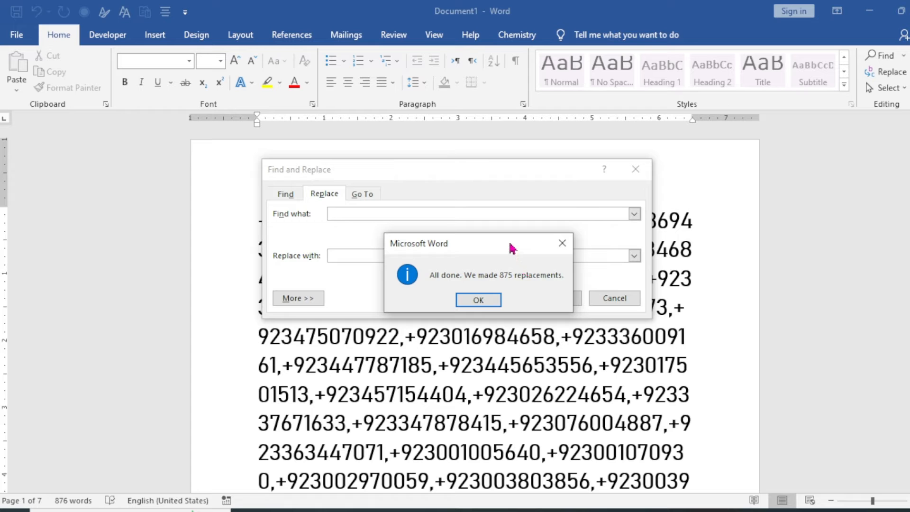
left_click_drag(513, 247, 485, 181)
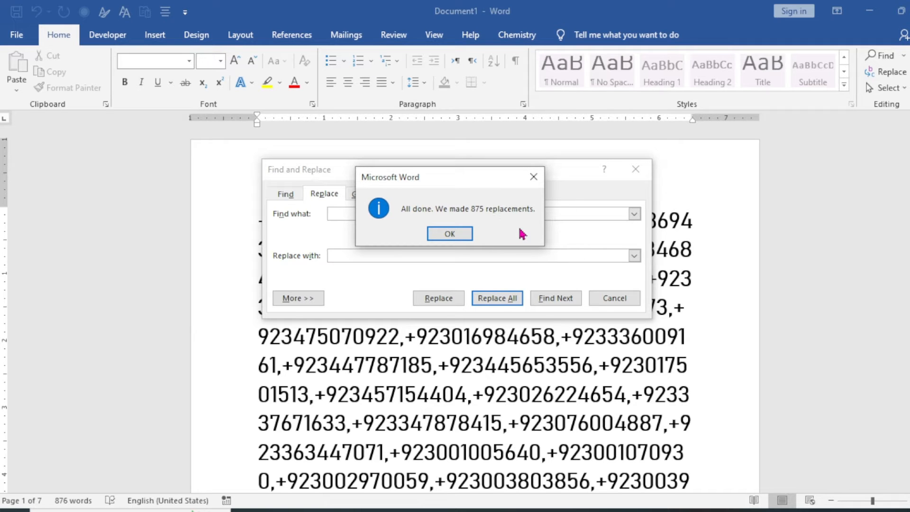
left_click(443, 240)
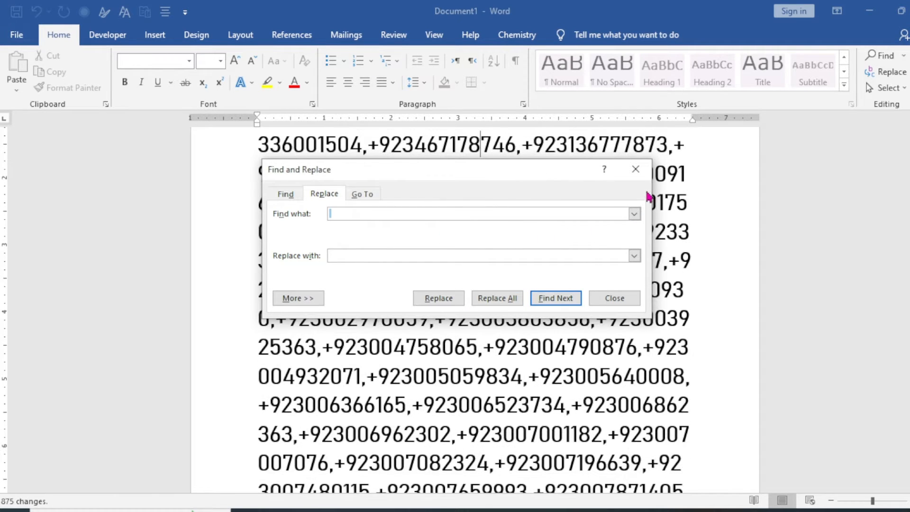
left_click(636, 170)
scroll(562, 255, "up", 2)
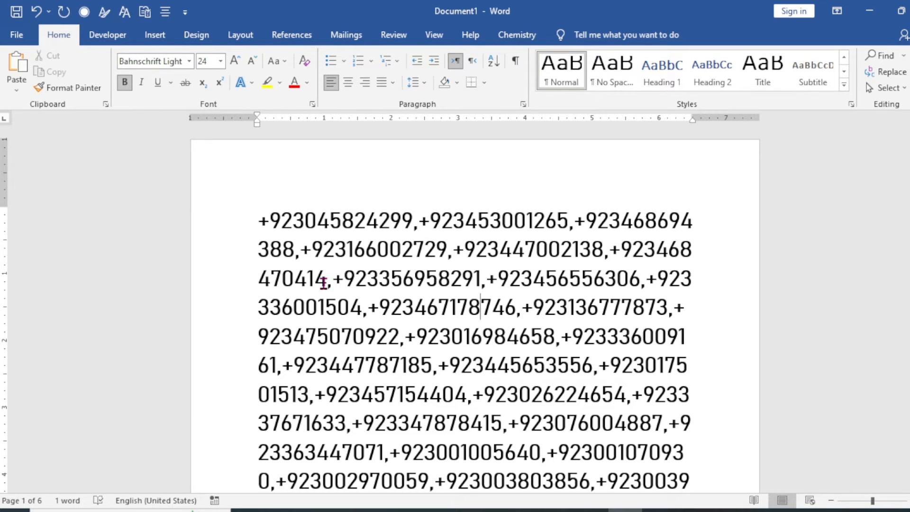
Copy the entire space-free list from Word and paste it into cell A1 of a new sheet in the Excel workbook.
key("ctrl+a")
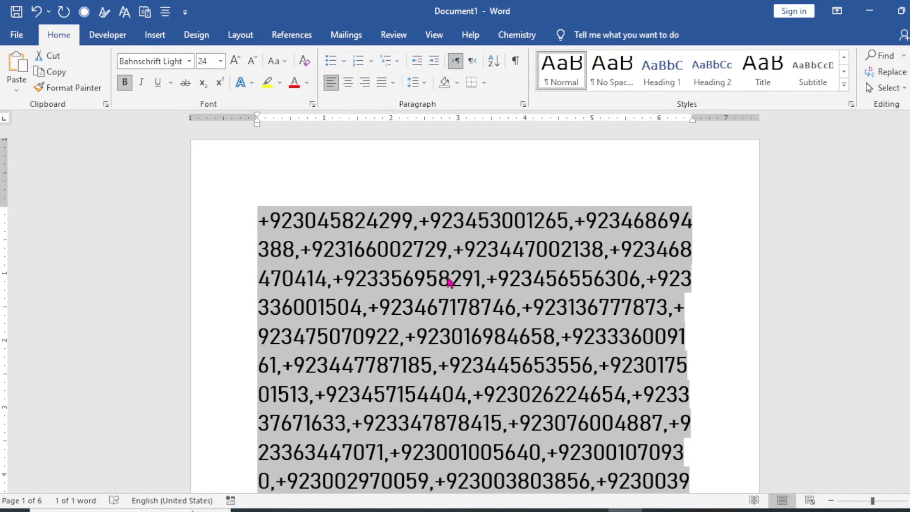
scroll(471, 329, "down", 5)
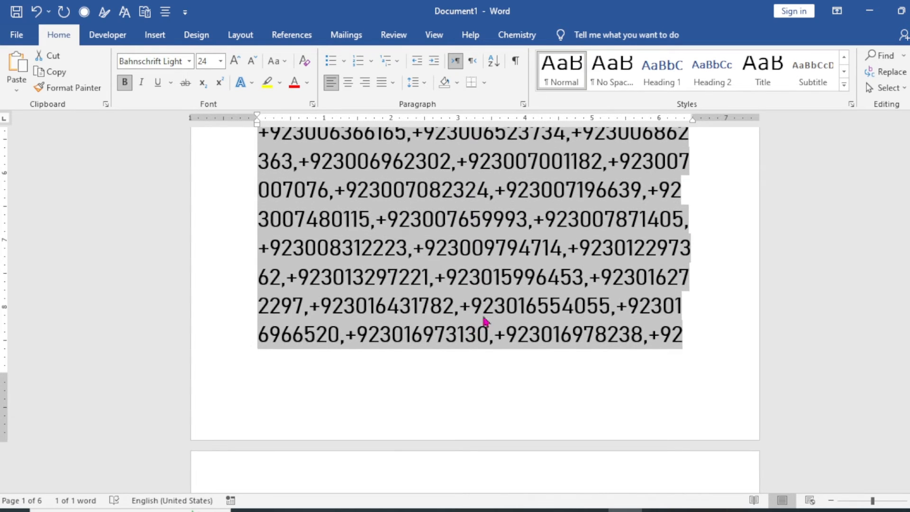
left_click(522, 510)
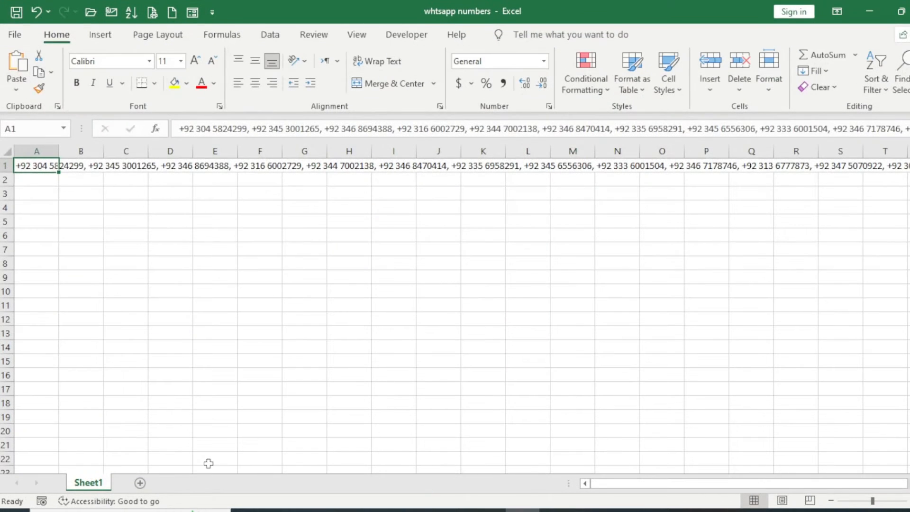
left_click(141, 483)
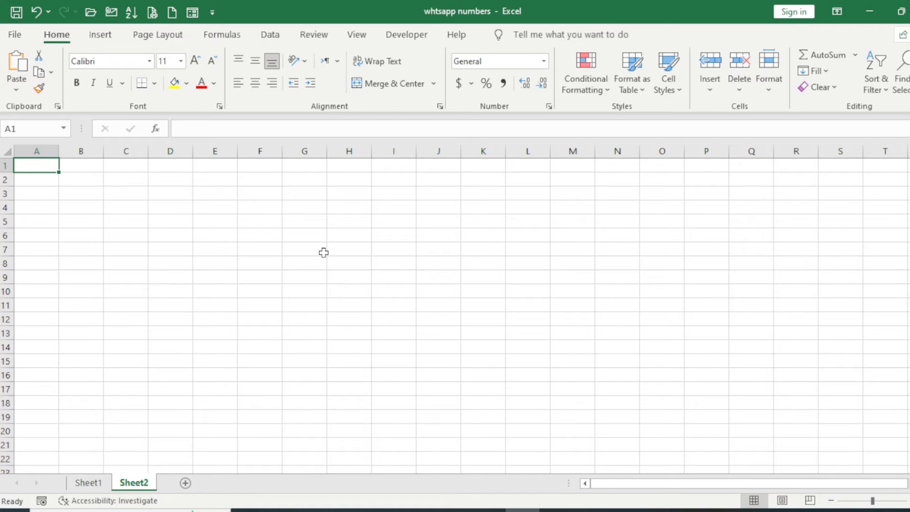
key("ctrl+v")
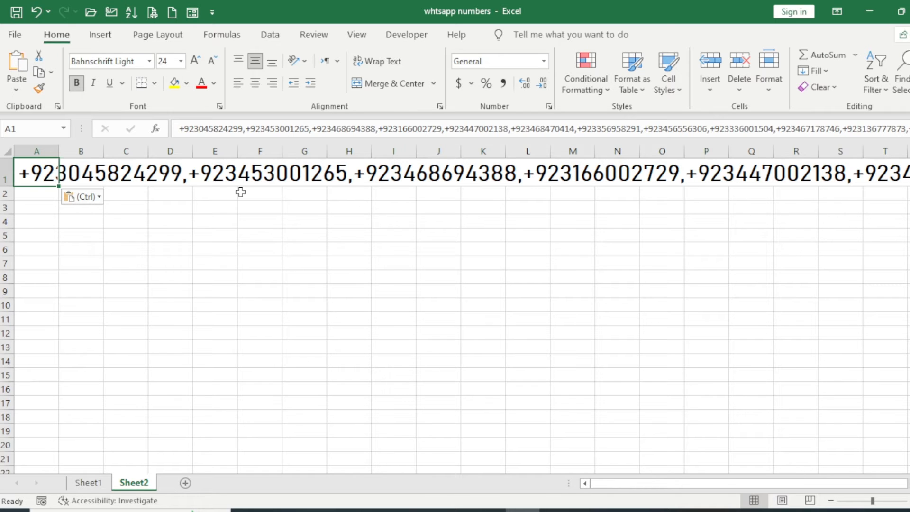
Split cell A1 with Text to Columns as delimited data, using Comma as the only delimiter and General column format.
left_click(279, 35)
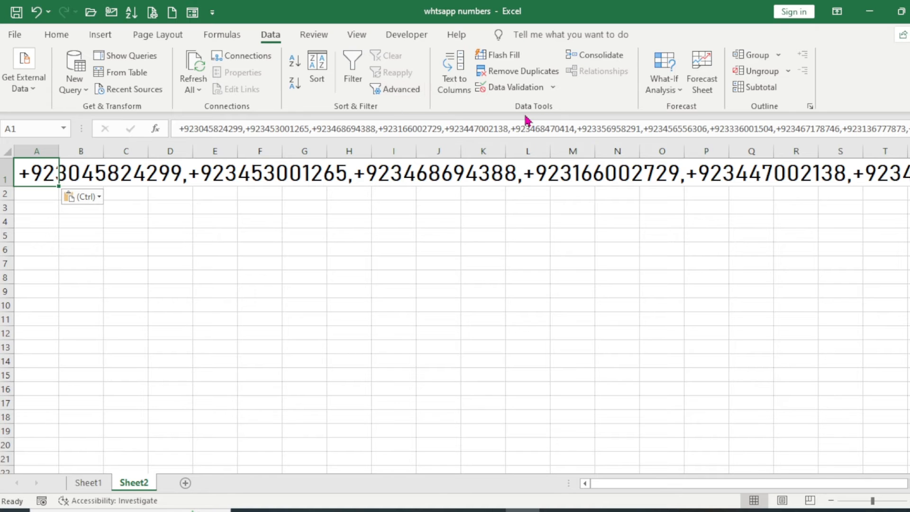
left_click(462, 97)
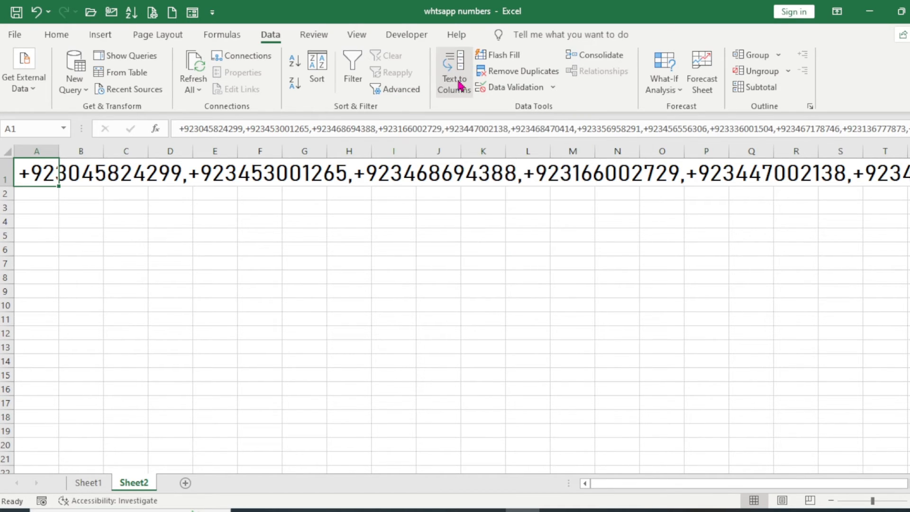
left_click_drag(444, 100, 394, 103)
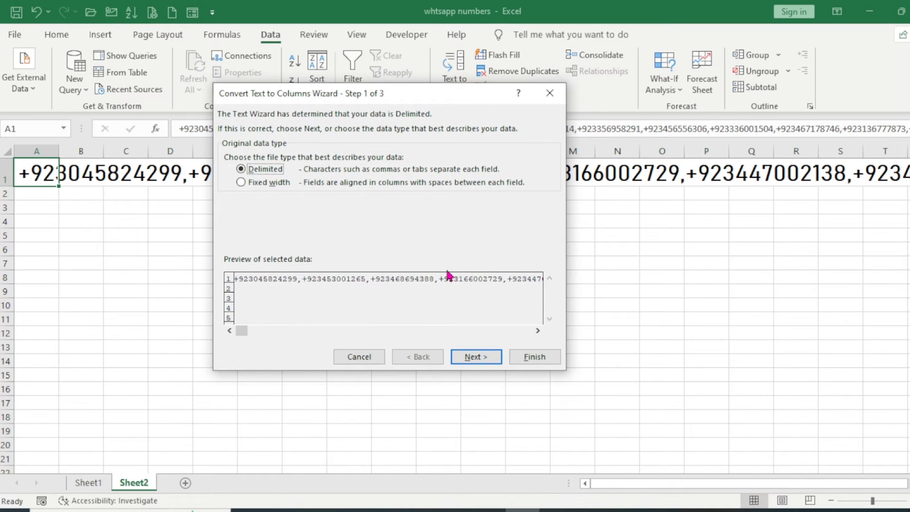
left_click(484, 360)
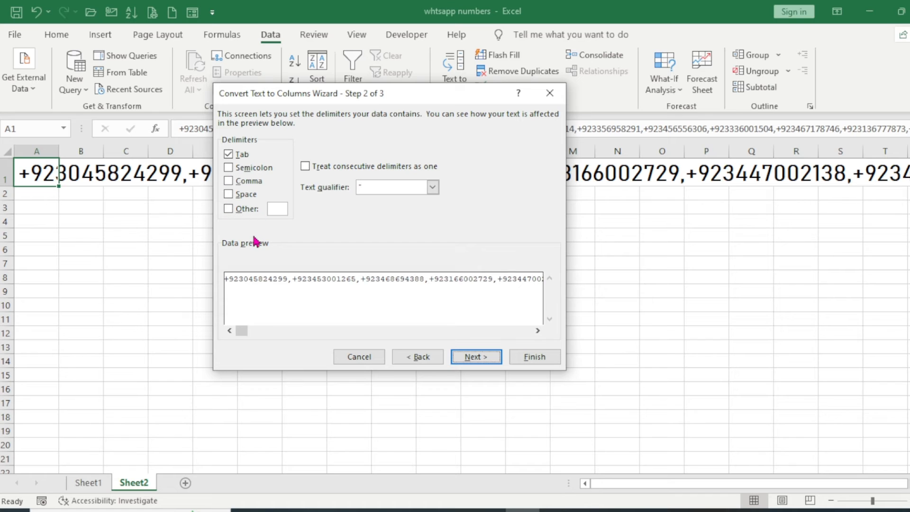
left_click(234, 209)
left_click(246, 210)
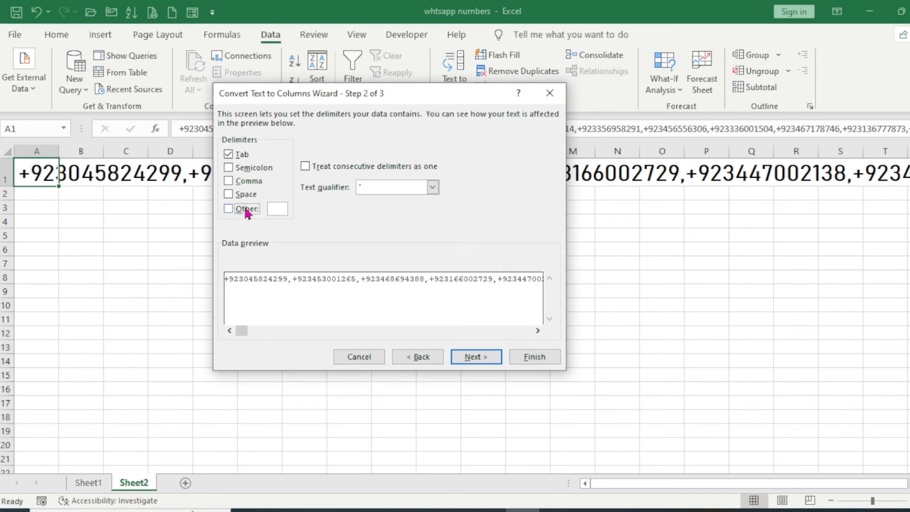
left_click(245, 184)
left_click(231, 154)
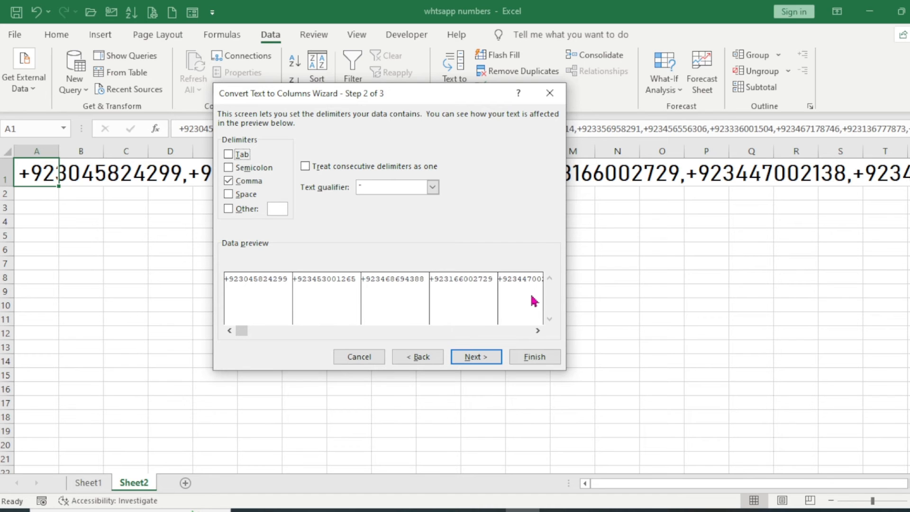
key("Return")
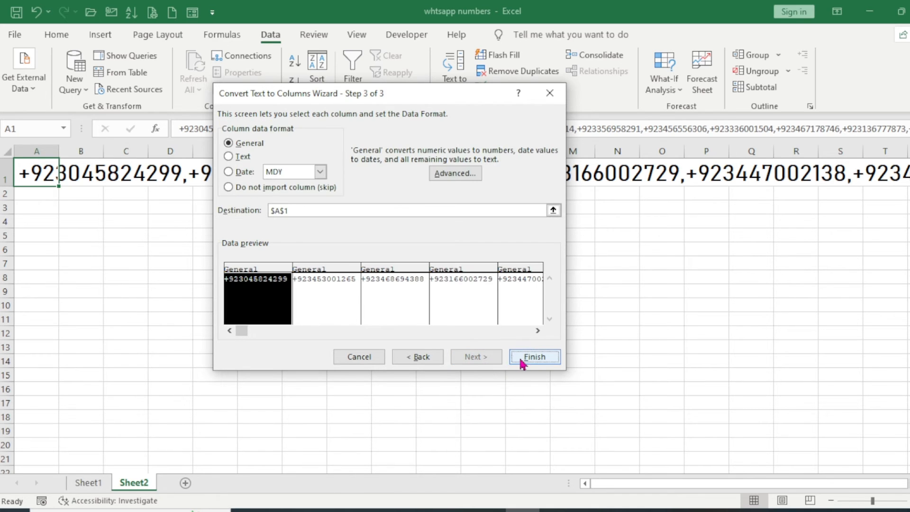
left_click(534, 358)
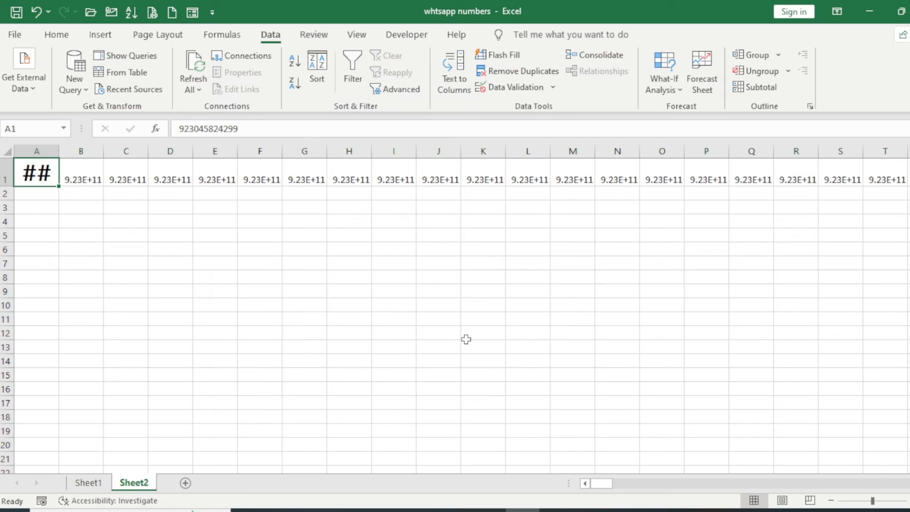
Widen the columns holding the split phone numbers on Sheet2, starting from column A.
left_click_drag(38, 151, 800, 151)
left_click_drag(461, 150, 482, 153)
left_click(223, 218)
Examine the full phone number stored in cell A1 and compare it with the value the cell displays.
left_click(59, 182)
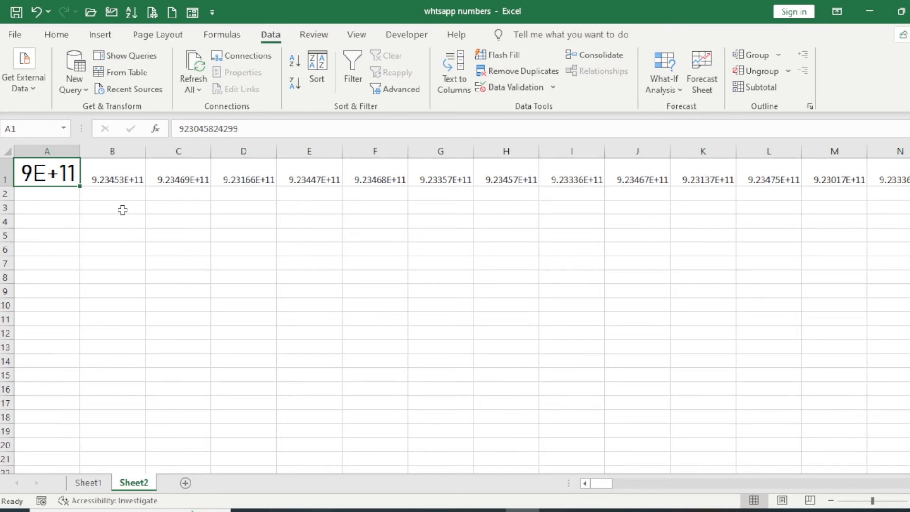
left_click(246, 129)
left_click_drag(240, 130, 175, 126)
left_click(234, 244)
left_click(209, 167)
double_click(212, 157)
left_click(242, 178)
left_click_drag(240, 129, 171, 126)
left_click(280, 220)
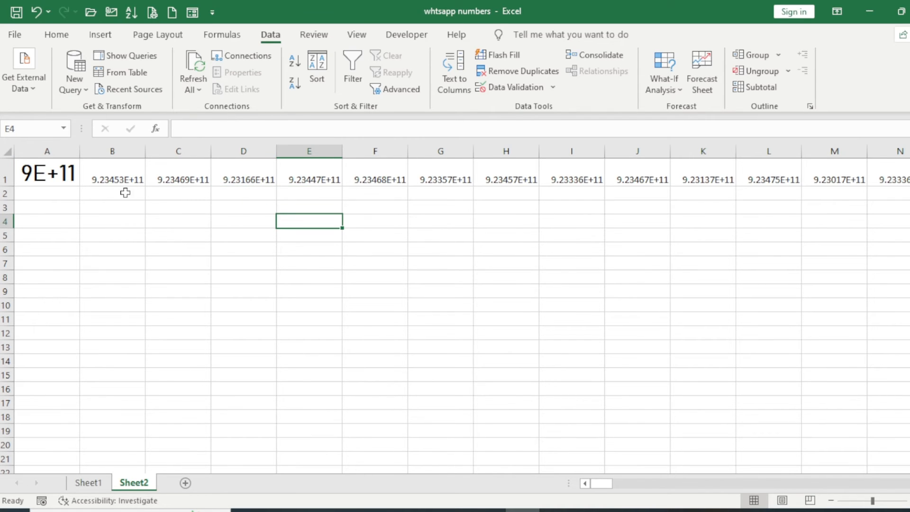
left_click(70, 172)
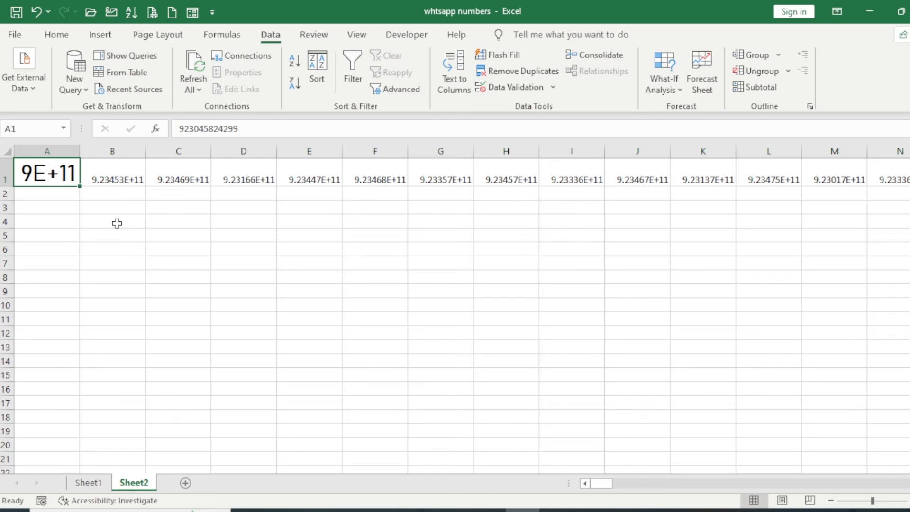
Copy the row 1 phone numbers and paste them vertically starting at cell B4, using Paste Special with Values and Transpose.
left_click(12, 172)
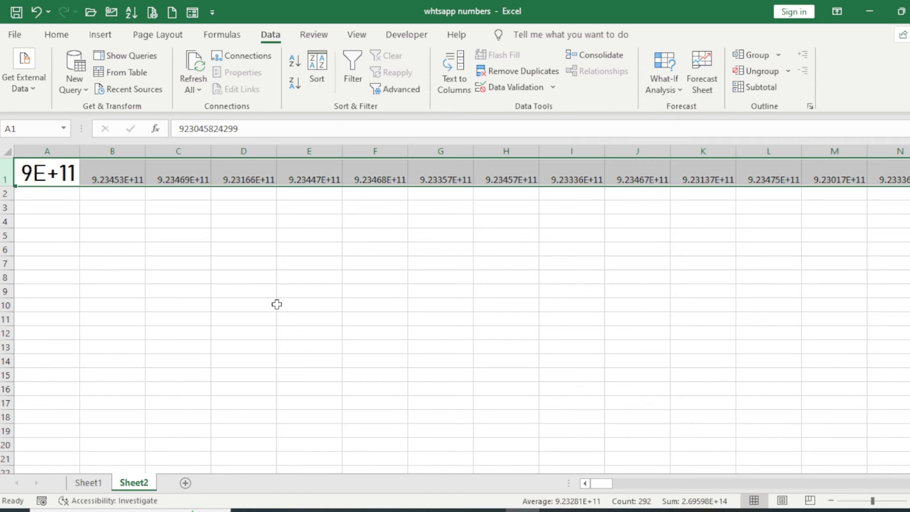
key("ctrl+c")
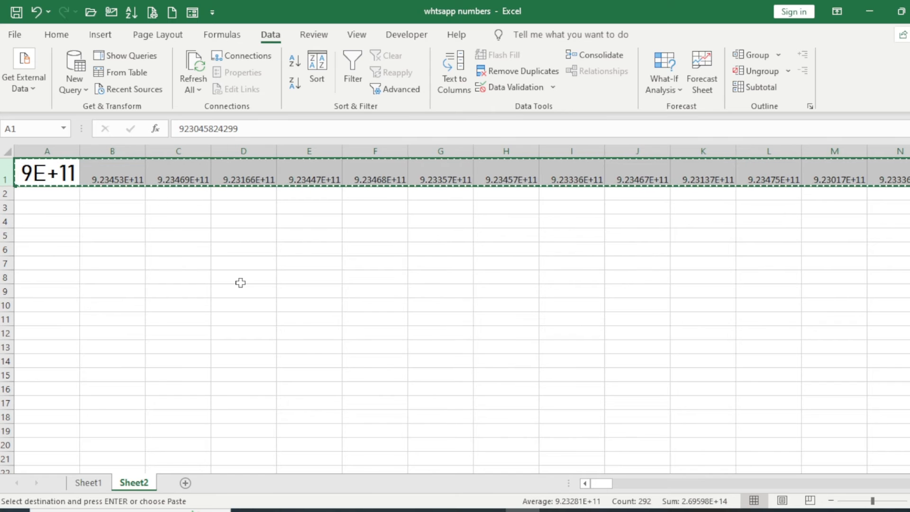
key("ctrl+alt+v")
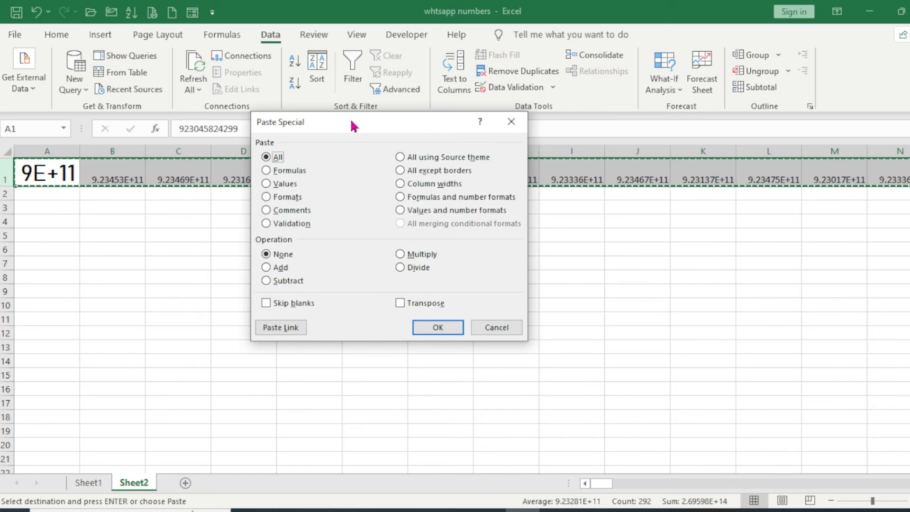
left_click_drag(351, 126, 260, 100)
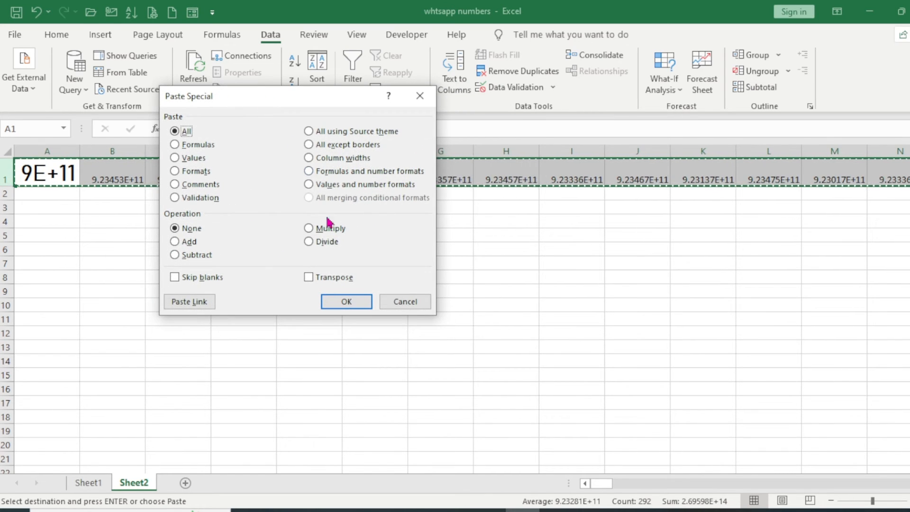
left_click(308, 279)
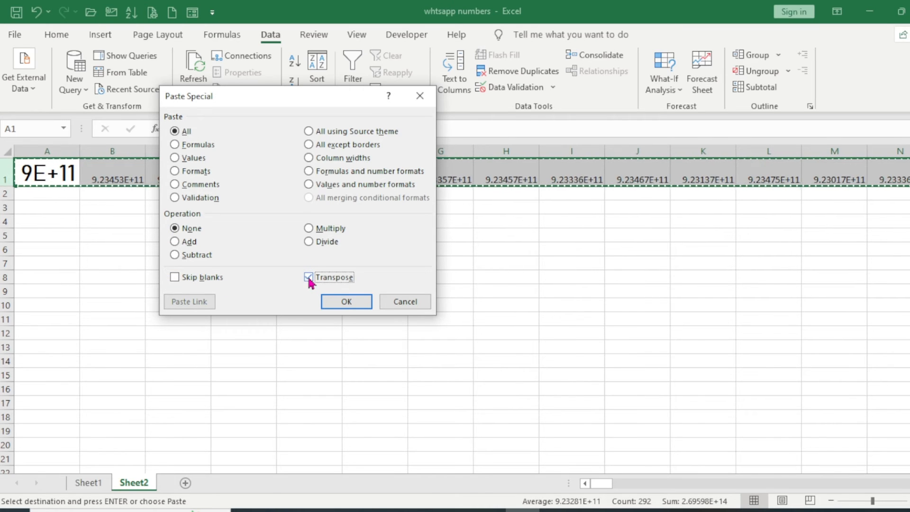
left_click(190, 162)
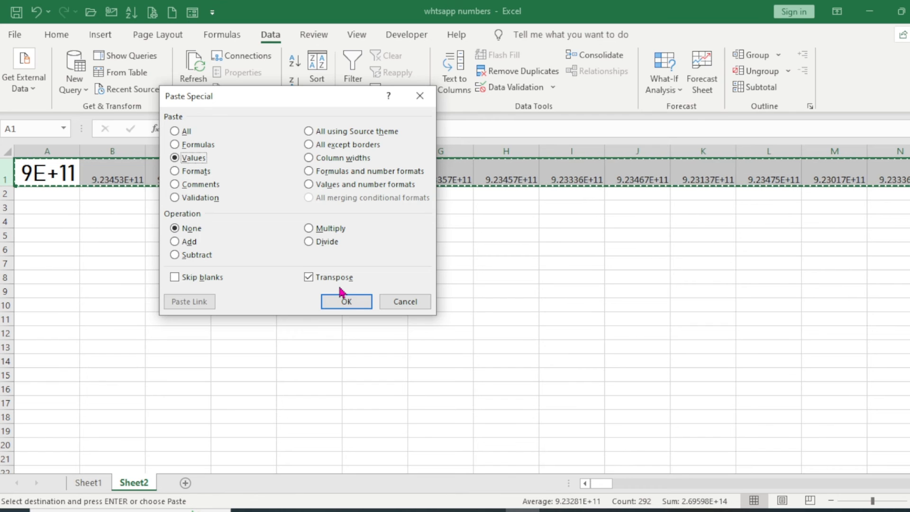
left_click(346, 301)
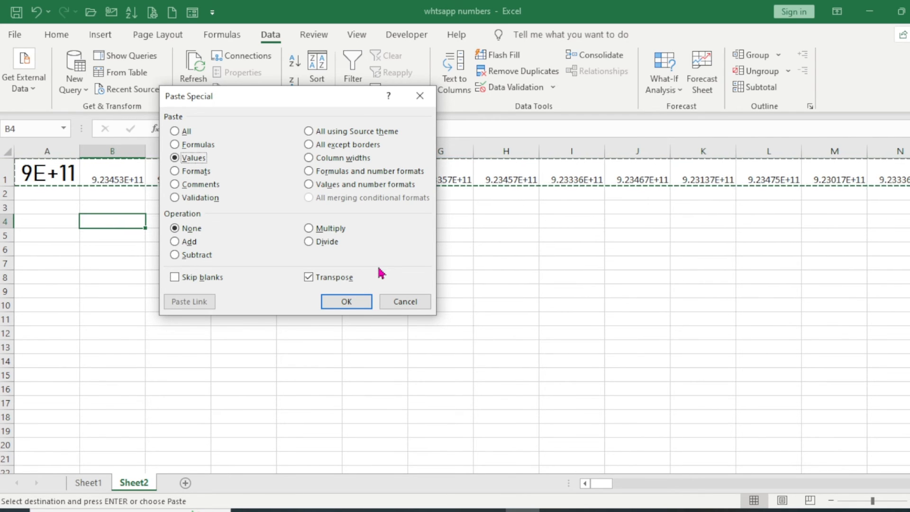
left_click(346, 302)
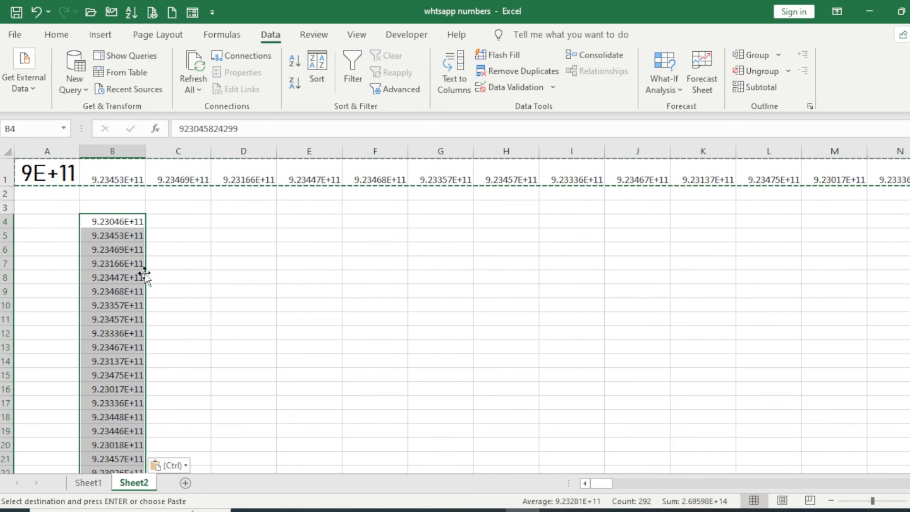
Delete row 1 holding the original horizontal phone numbers from Sheet2.
right_click(7, 174)
left_click(44, 306)
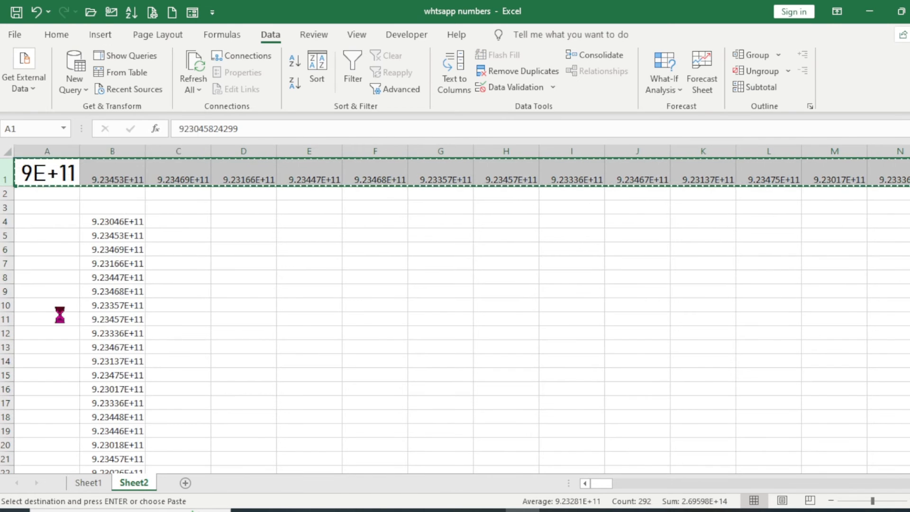
left_click(283, 287)
left_click_drag(122, 179, 126, 428)
left_click(224, 333)
left_click_drag(118, 181, 120, 403)
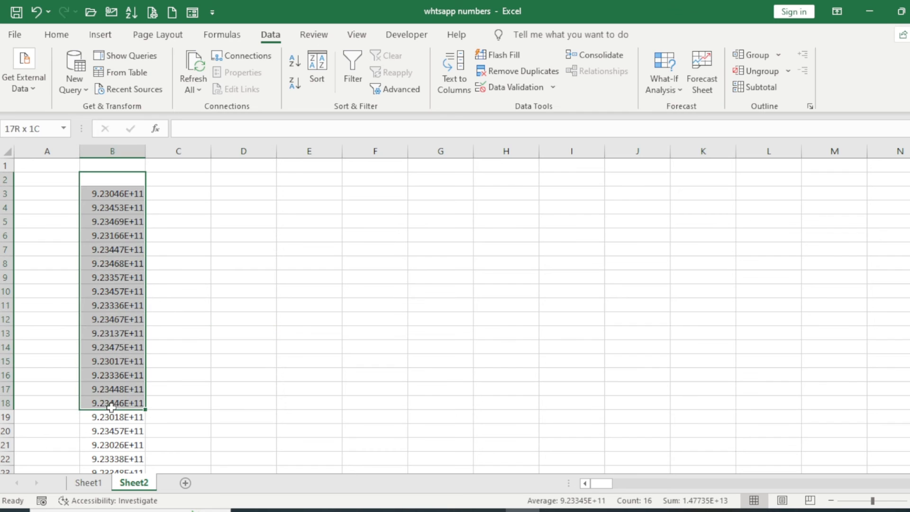
left_click(204, 293)
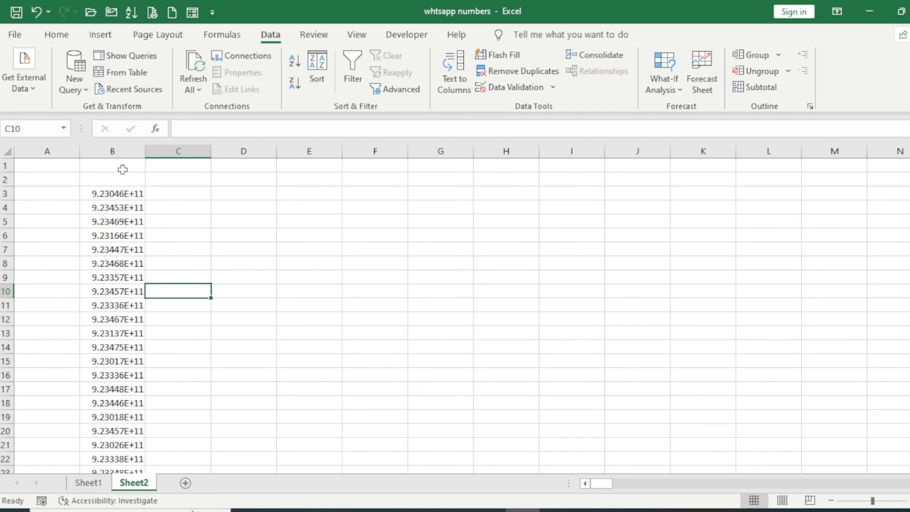
Widen column B and align its phone numbers to the centre horizontally and to the middle vertically.
left_click(121, 151)
left_click_drag(145, 154, 186, 159)
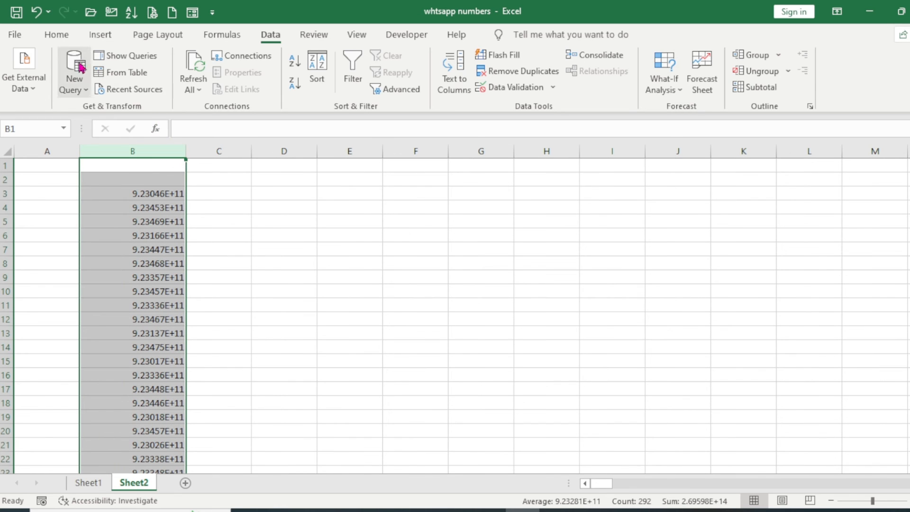
left_click(56, 34)
left_click(255, 83)
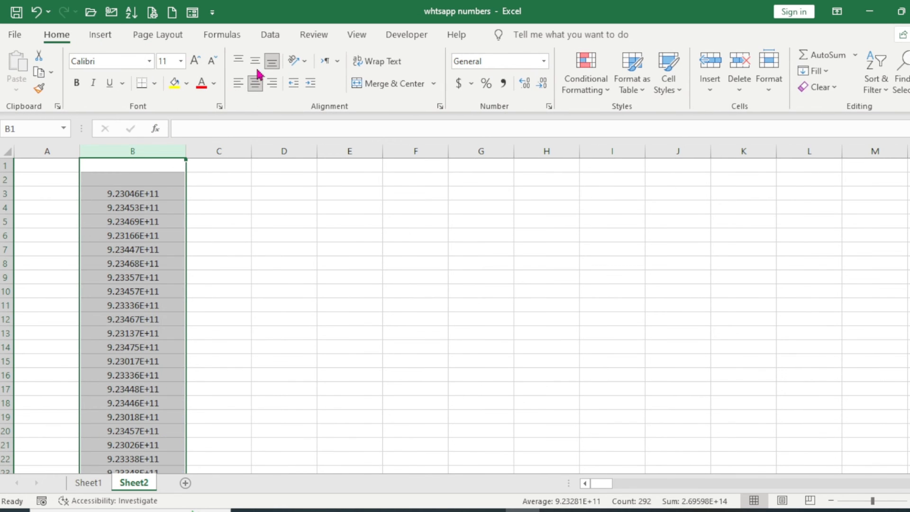
left_click(255, 61)
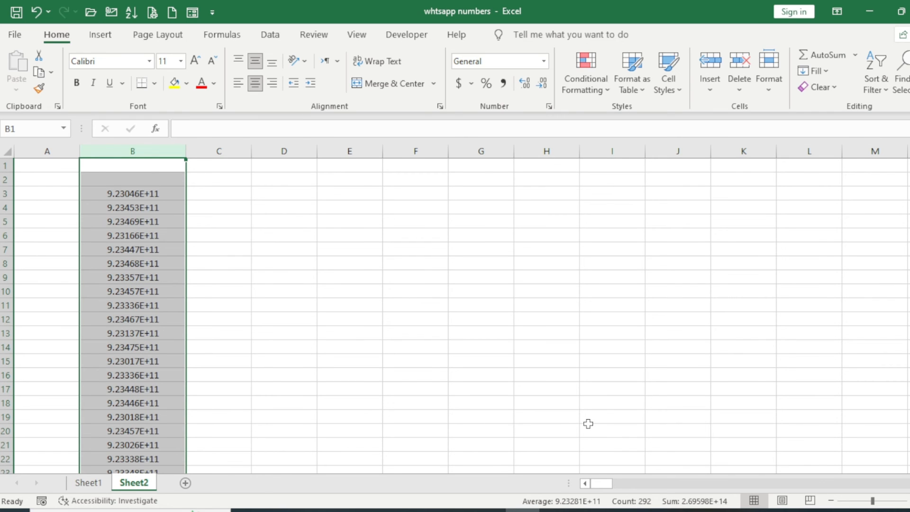
Format column B as Number with 0 decimal places and no thousands separator.
key("ctrl+1")
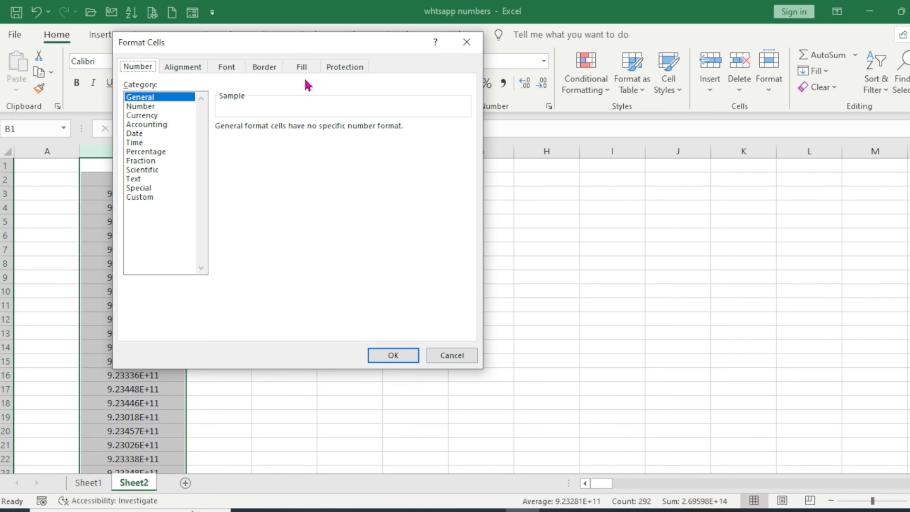
left_click_drag(302, 53, 276, 79)
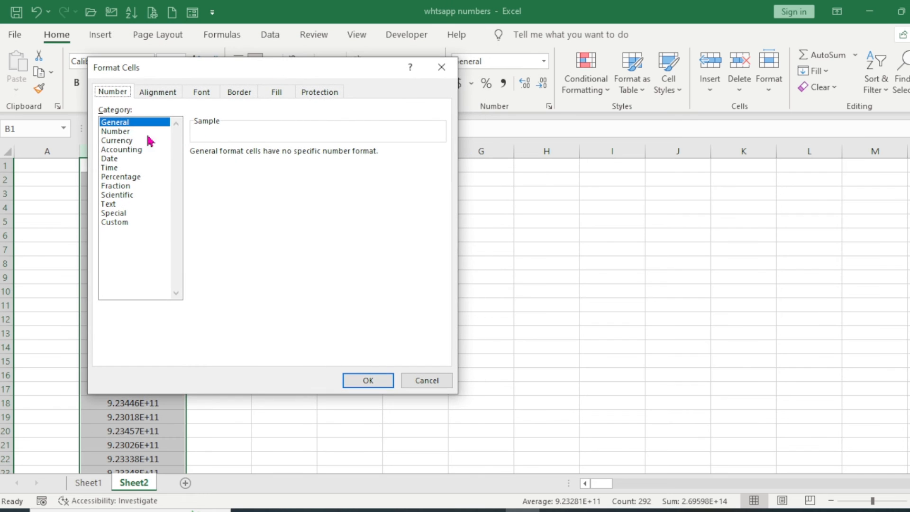
left_click(120, 133)
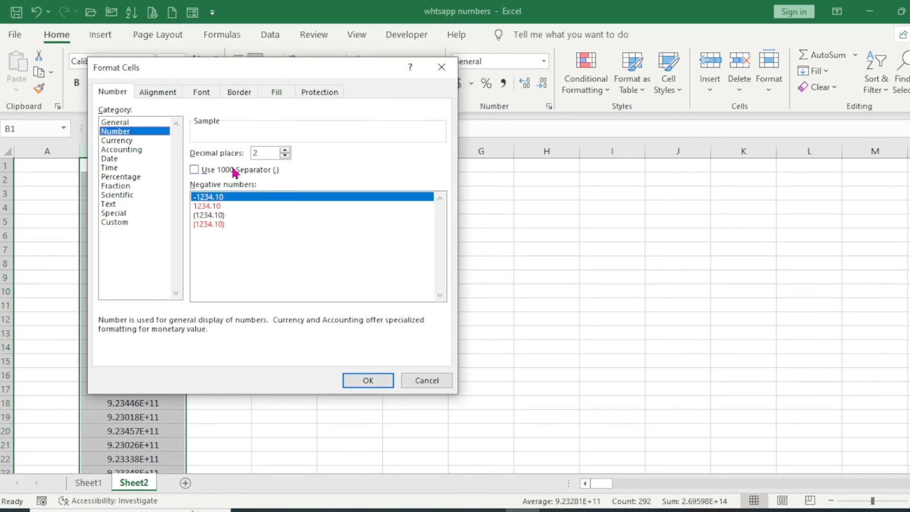
double_click(286, 156)
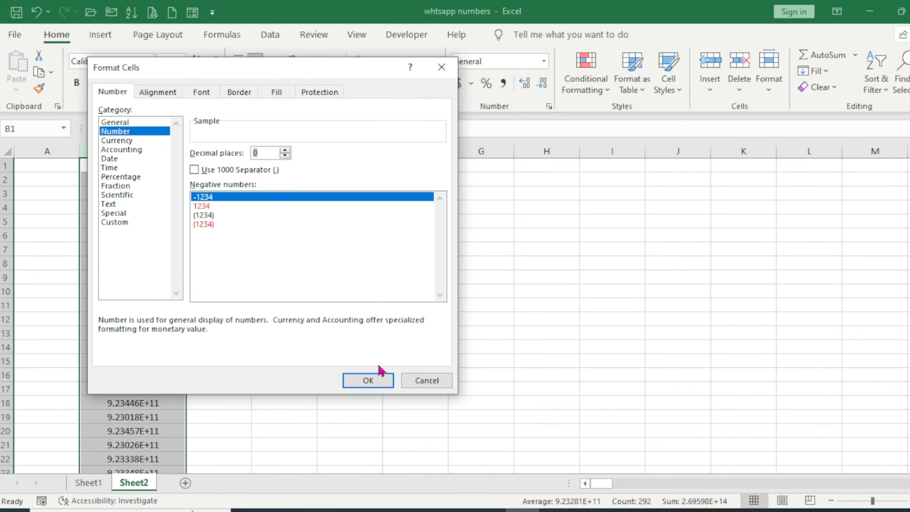
left_click(368, 380)
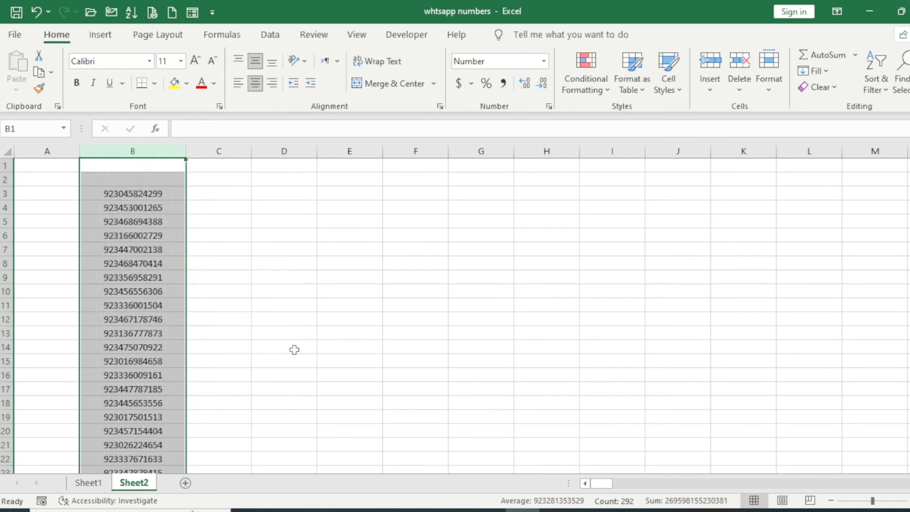
left_click(284, 334)
Widen column B further to leave more space around the full phone numbers.
left_click(152, 207)
left_click(154, 194)
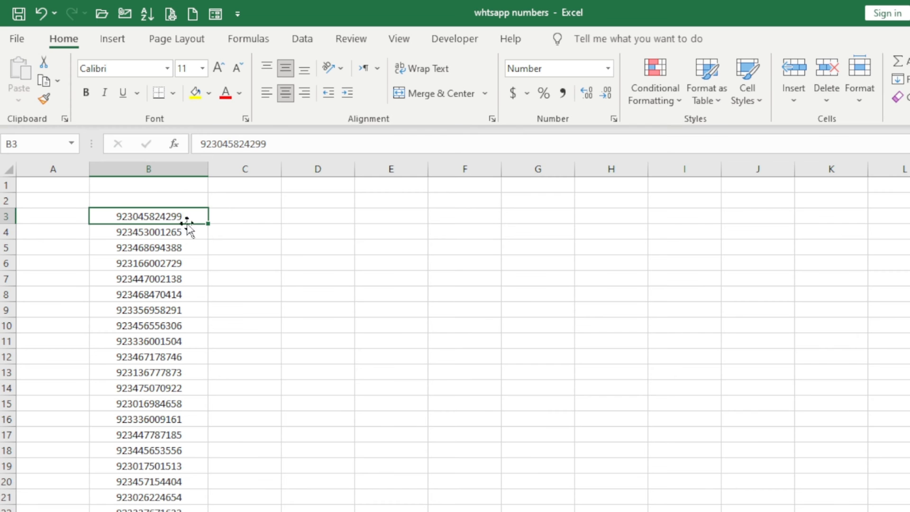
left_click_drag(186, 149, 228, 164)
Examine the phone numbers down column B for complete digits, then return to the start of the list at B3.
scroll(203, 243, "down", 1)
scroll(227, 272, "down", 10)
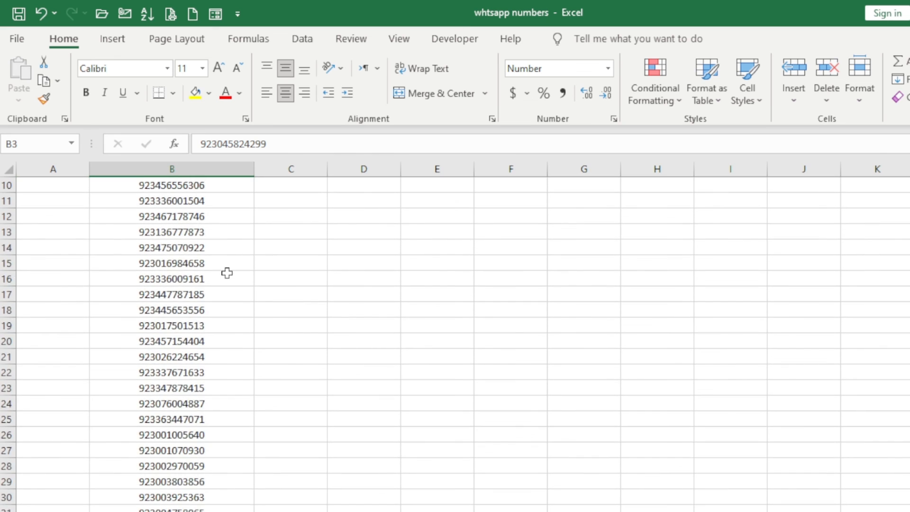
scroll(227, 273, "down", 20)
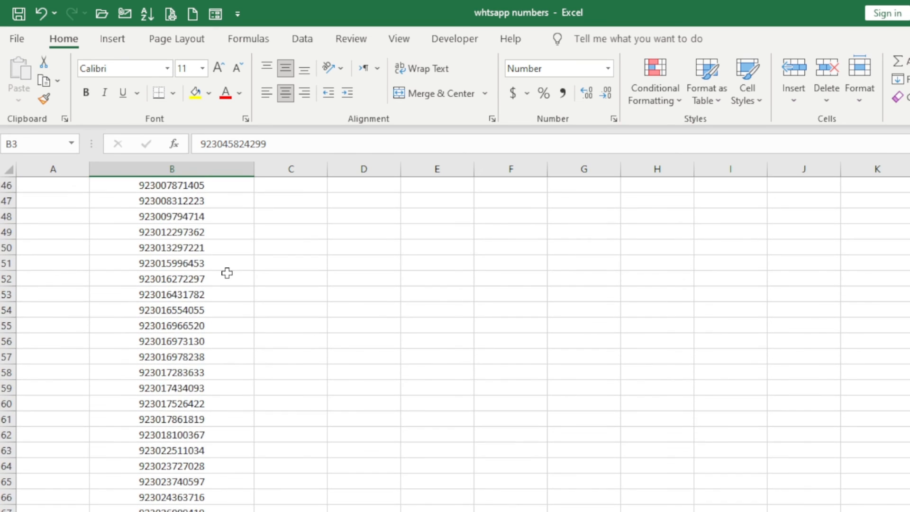
scroll(228, 273, "down", 8)
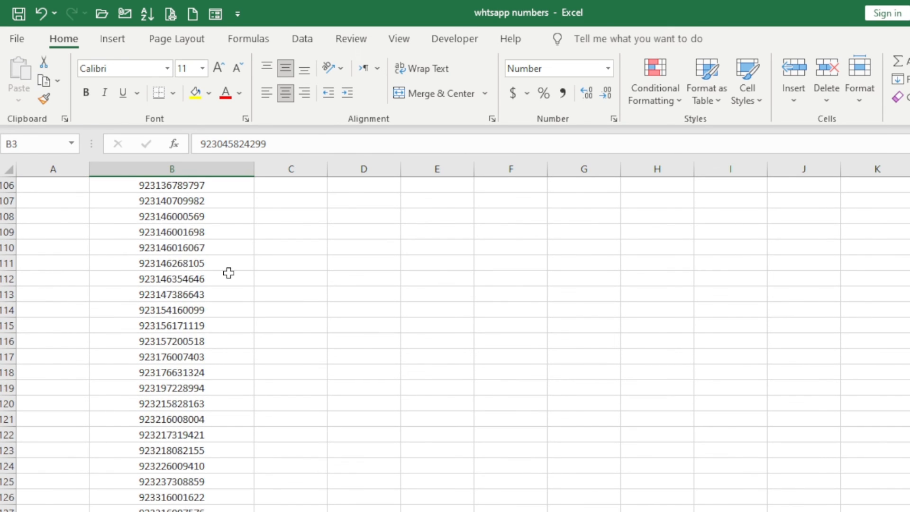
left_click(199, 355)
scroll(199, 359, "up", 14)
scroll(199, 359, "up", 20)
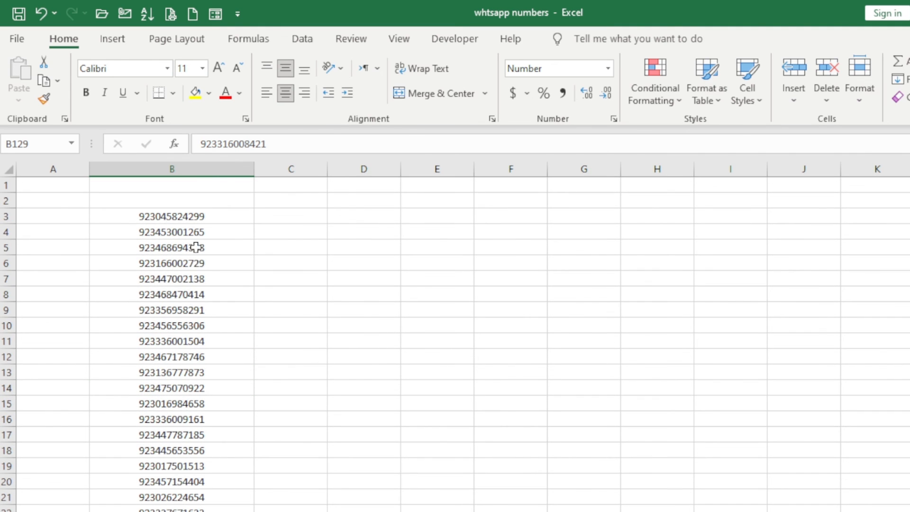
left_click_drag(195, 227, 197, 466)
left_click(179, 218)
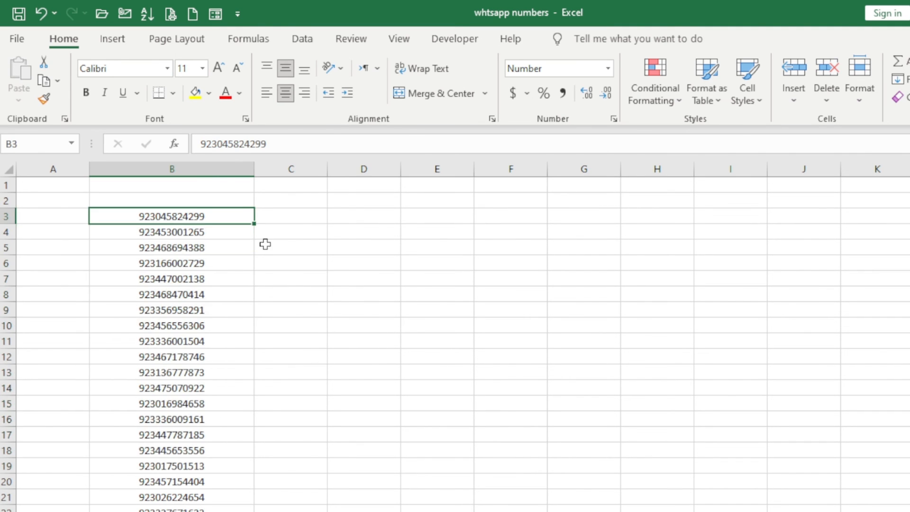
Widen column C and enter the formula =CONCATENATE("+",B3) in cell C3 to prefix the phone number with a plus sign.
left_click_drag(327, 169, 381, 177)
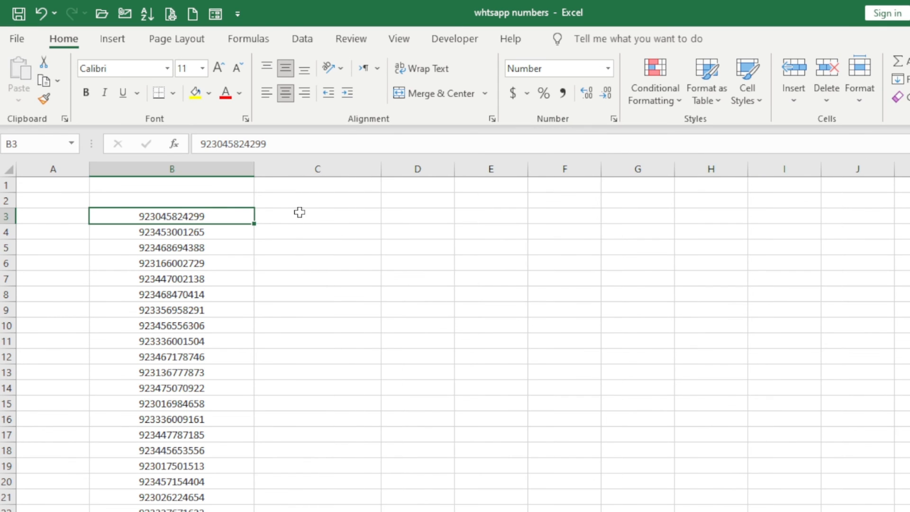
left_click(299, 214)
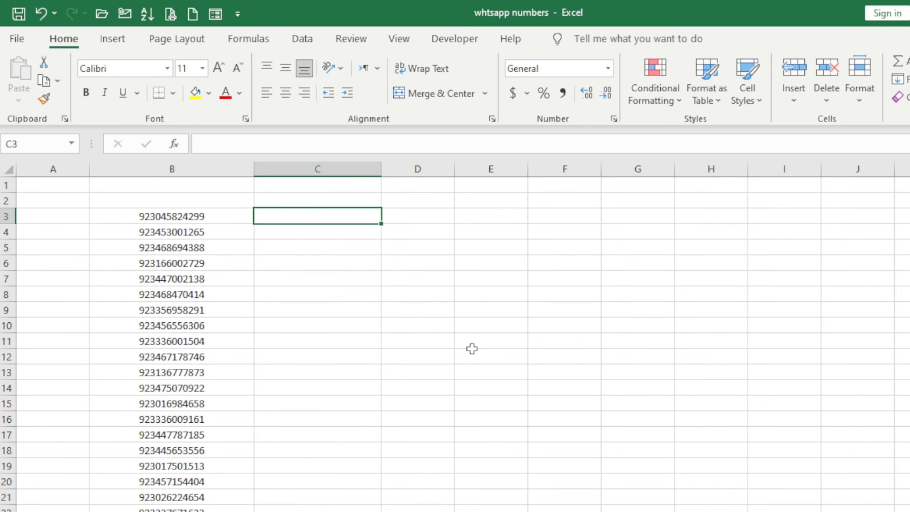
type("=")
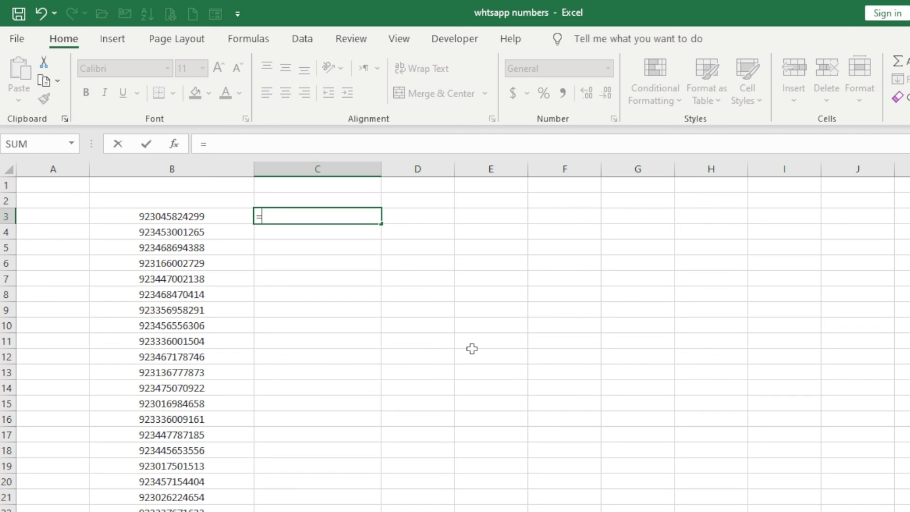
type("con")
key("Down")
key("Down")
key("Down")
key("Down")
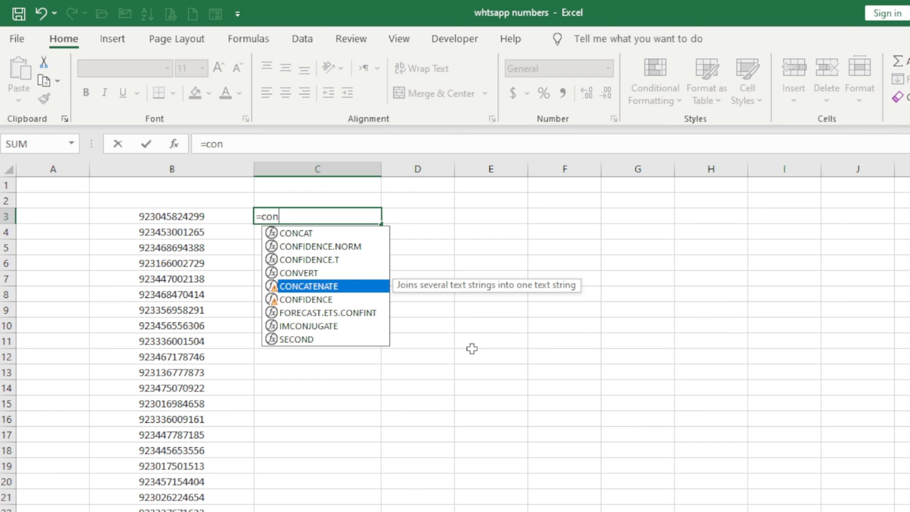
key("Tab")
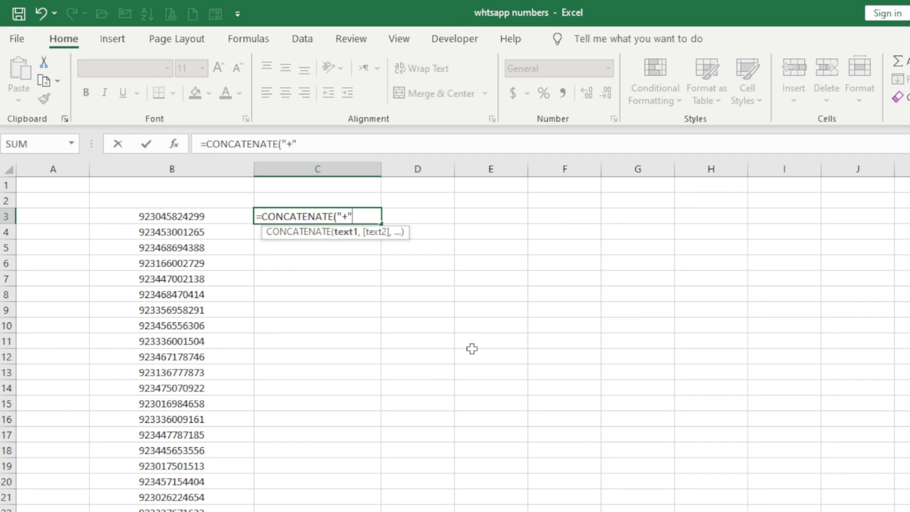
type(",")
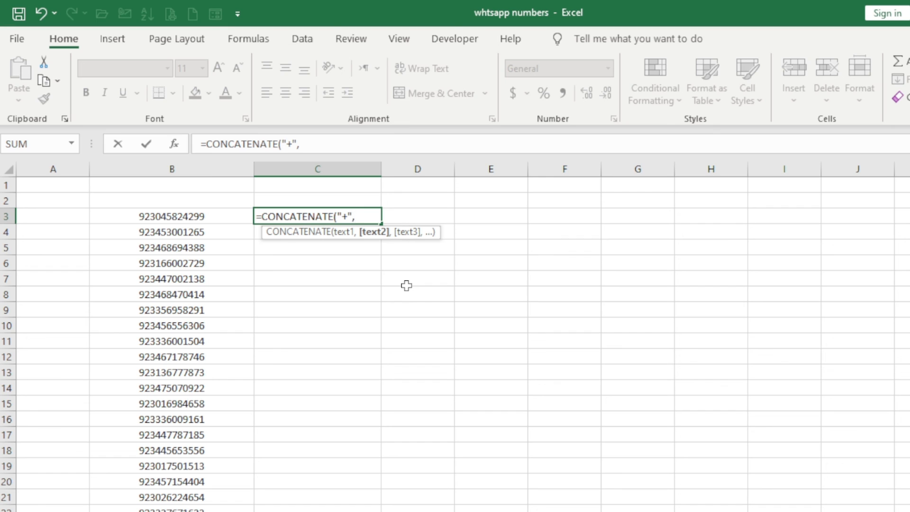
left_click(211, 216)
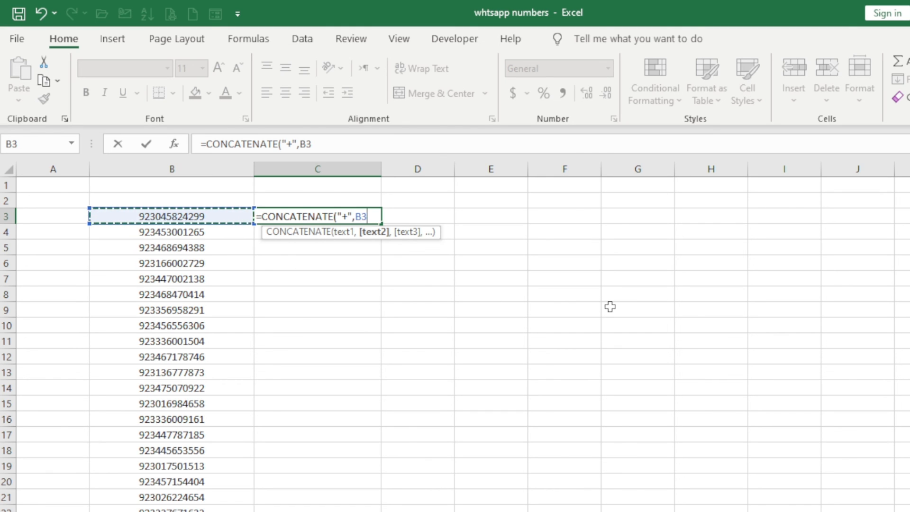
type(")")
key("Return")
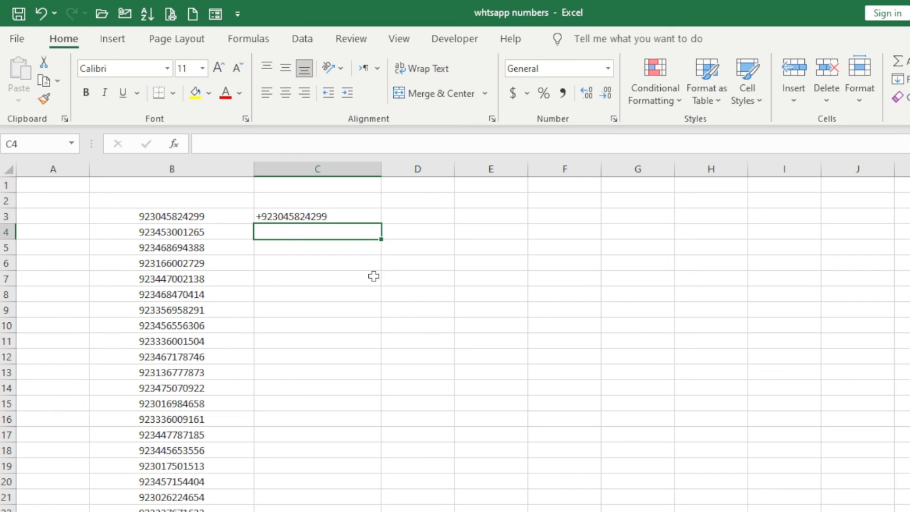
Centre cell C3 and fill its CONCATENATE formula down column C alongside all the phone numbers.
left_click(290, 246)
left_click(334, 217)
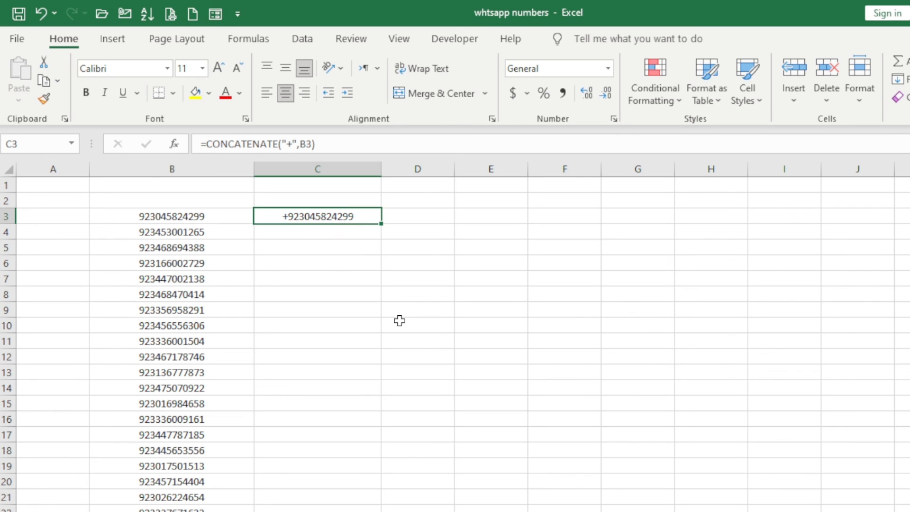
double_click(381, 222)
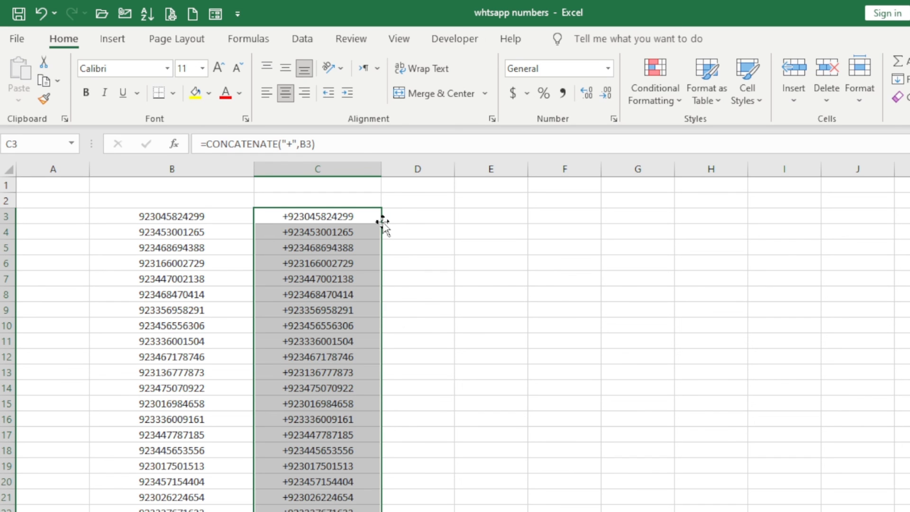
Examine the plus-prefixed phone numbers down column C against column B, then return to the start of the list.
scroll(364, 266, "down", 8)
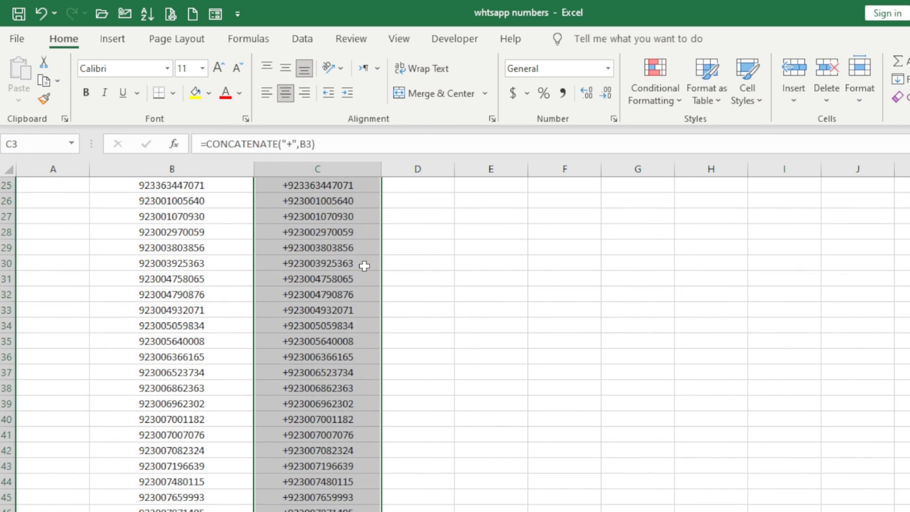
scroll(364, 266, "down", 20)
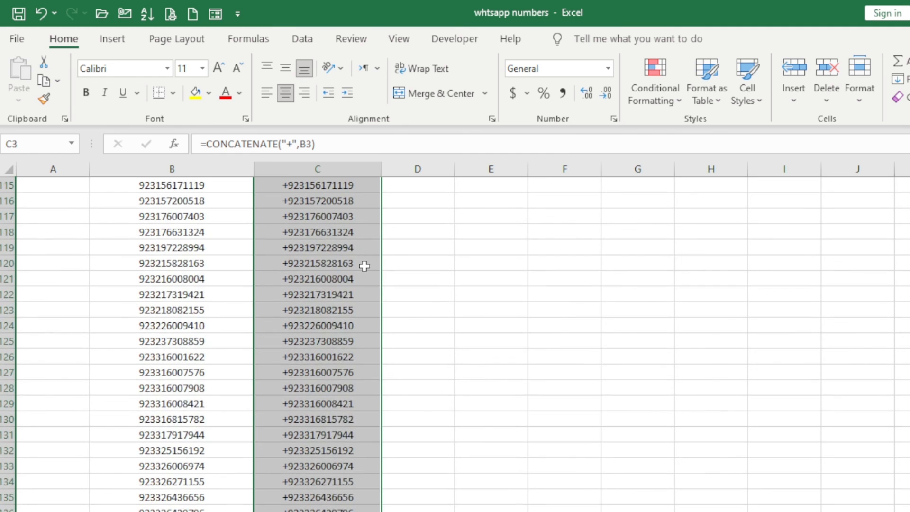
scroll(364, 266, "down", 17)
scroll(364, 266, "up", 20)
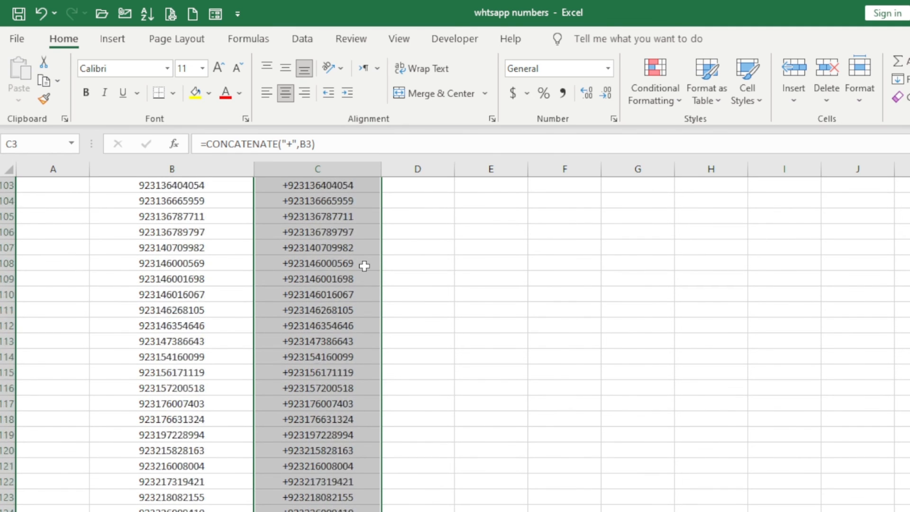
scroll(364, 266, "up", 20)
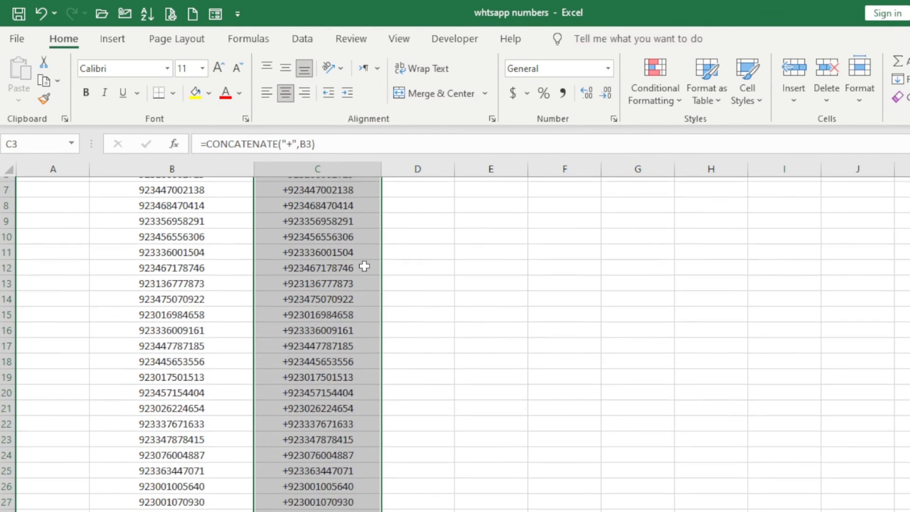
scroll(364, 266, "up", 2)
Undo the last change, enlarge the font of the whole column C to size 16, and deselect the column.
key("ctrl+z")
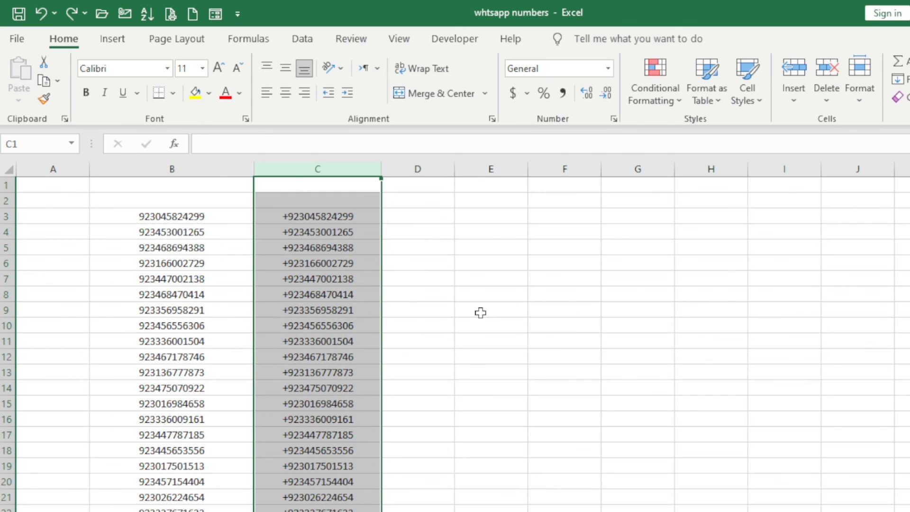
left_click(220, 71)
left_click(220, 71)
left_click(219, 71)
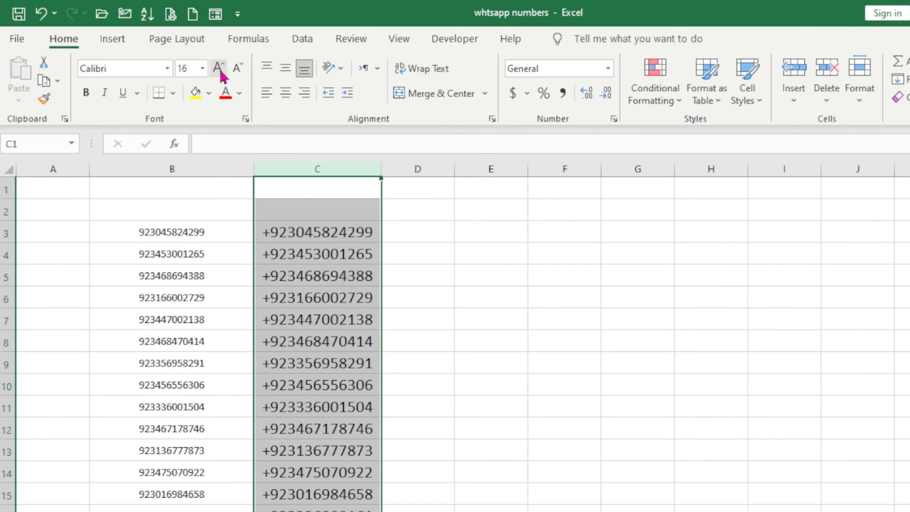
scroll(411, 343, "down", 4)
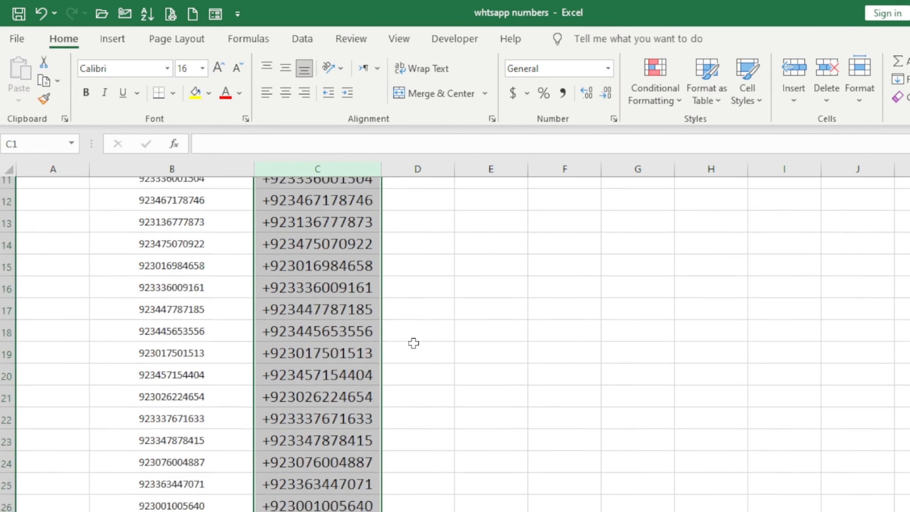
scroll(413, 342, "down", 5)
scroll(413, 343, "up", 8)
left_click(445, 271)
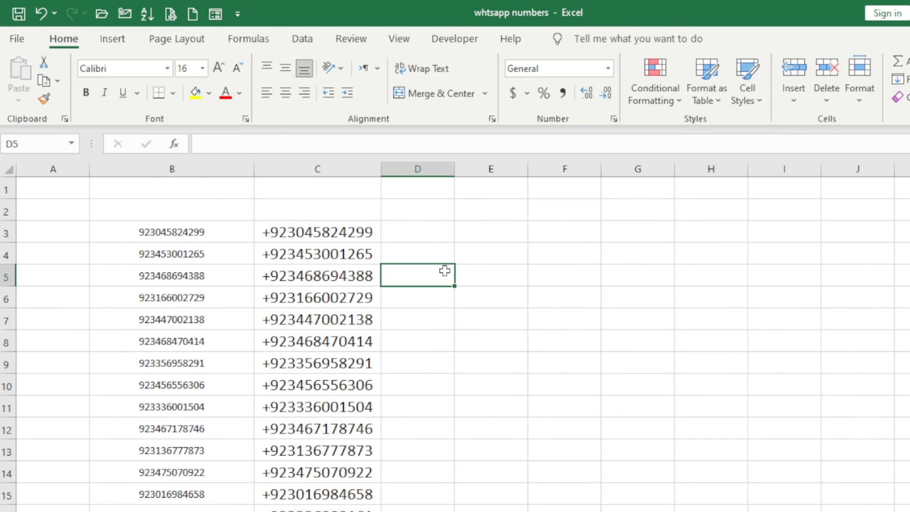